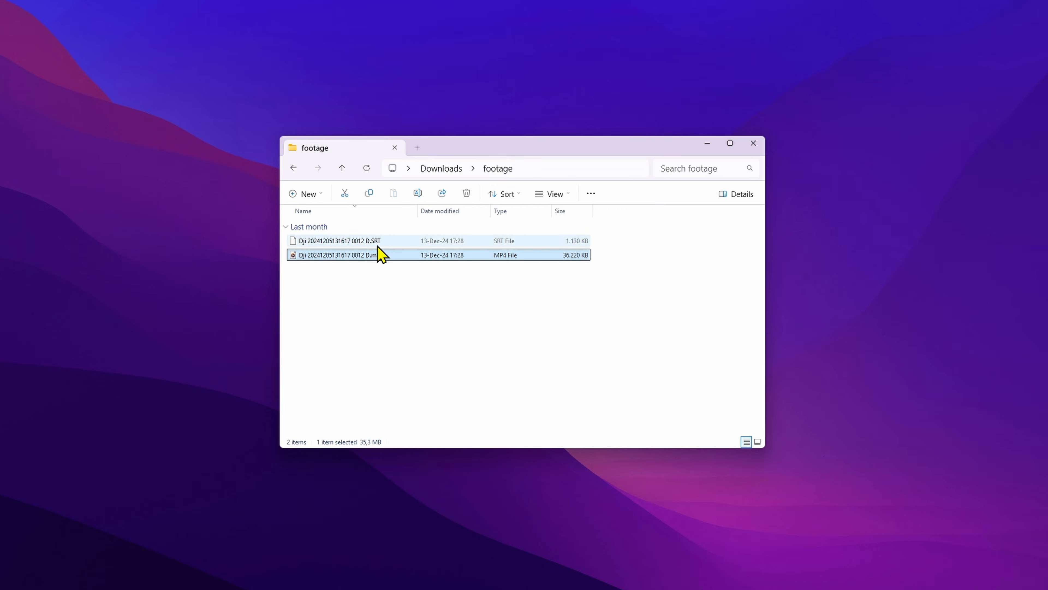
Preview the DJI .SRT file in the footage folder, look through its telemetry entries and close the preview
left_click(378, 245)
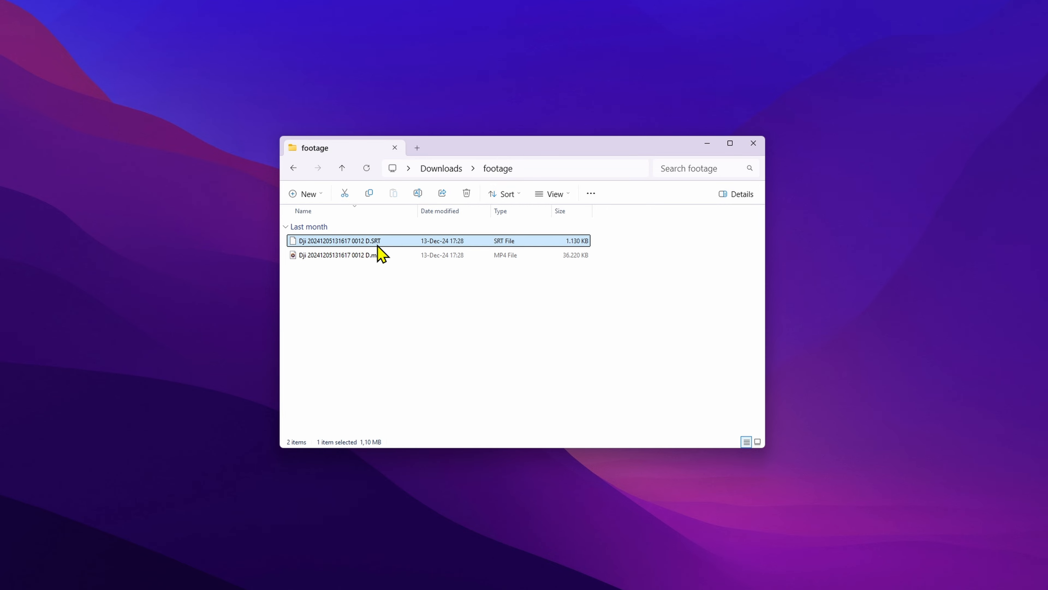
key("ctrl+space")
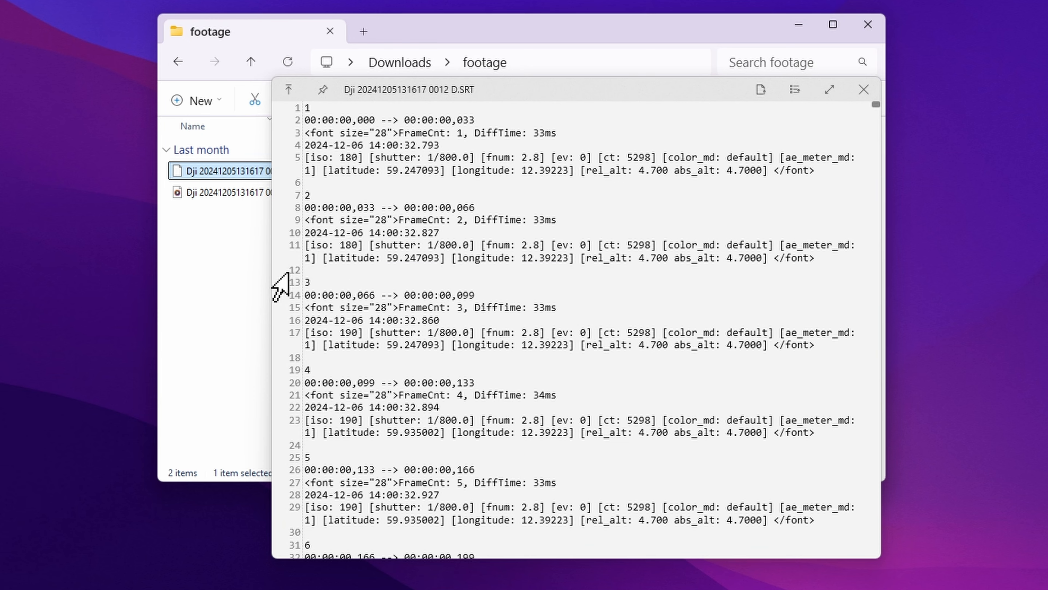
scroll(662, 339, "down", 20)
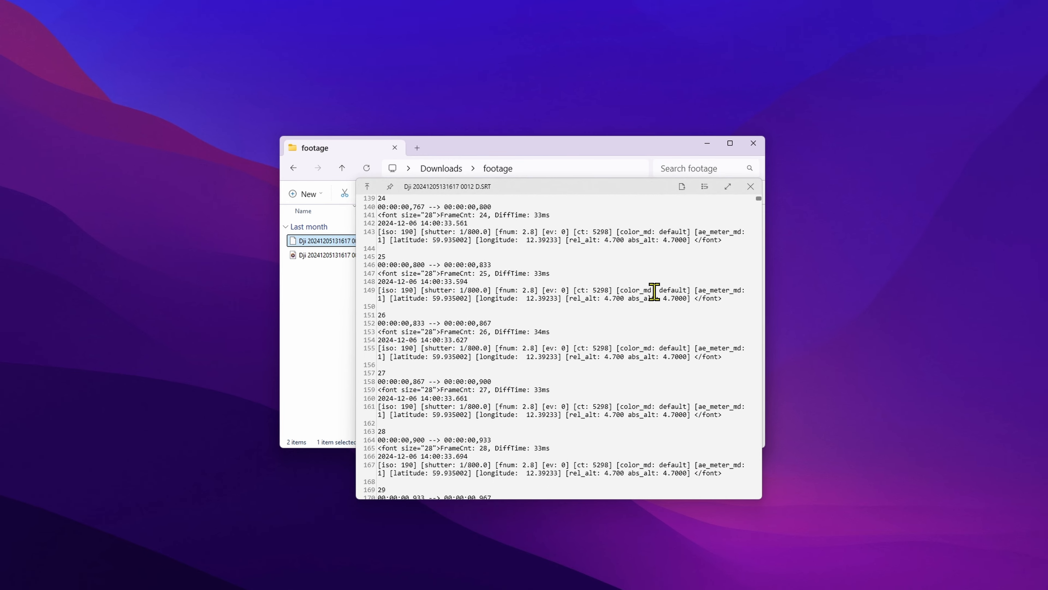
left_click(750, 189)
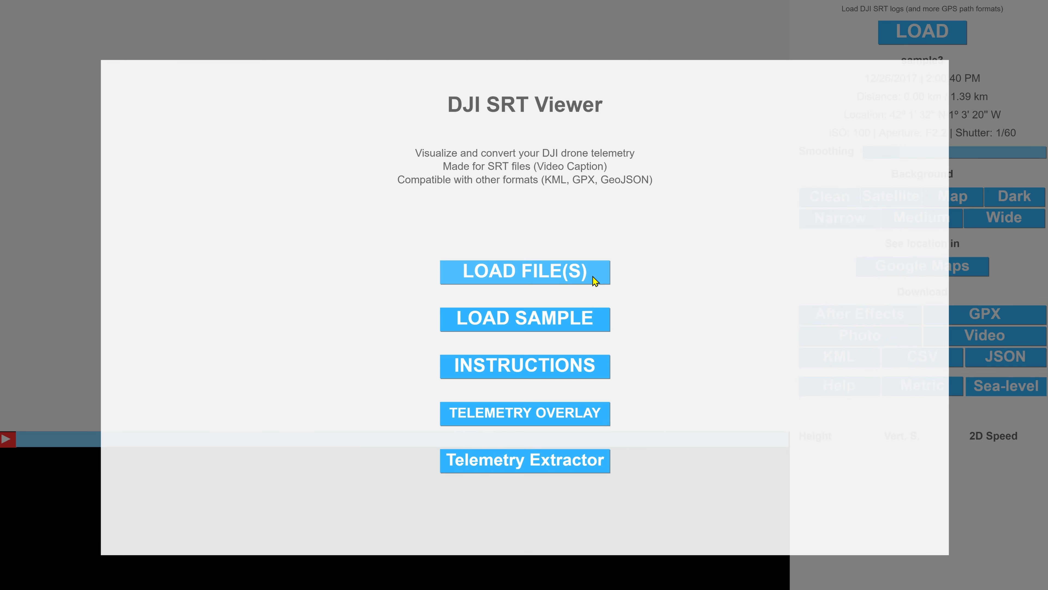
Switch to DJI SRT Viewer, load the sample flight and scrub through its path on the playback timeline
left_click(573, 323)
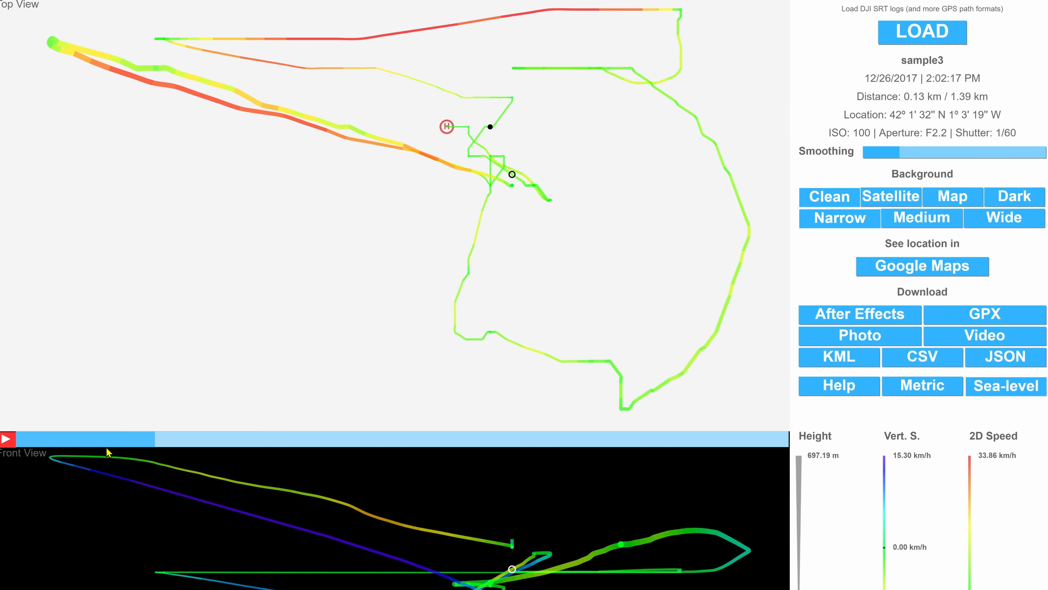
left_click(88, 445)
mouse_move(89, 445)
left_mouse_down()
mouse_move(36, 444)
mouse_move(456, 440)
left_mouse_up()
key("Right")
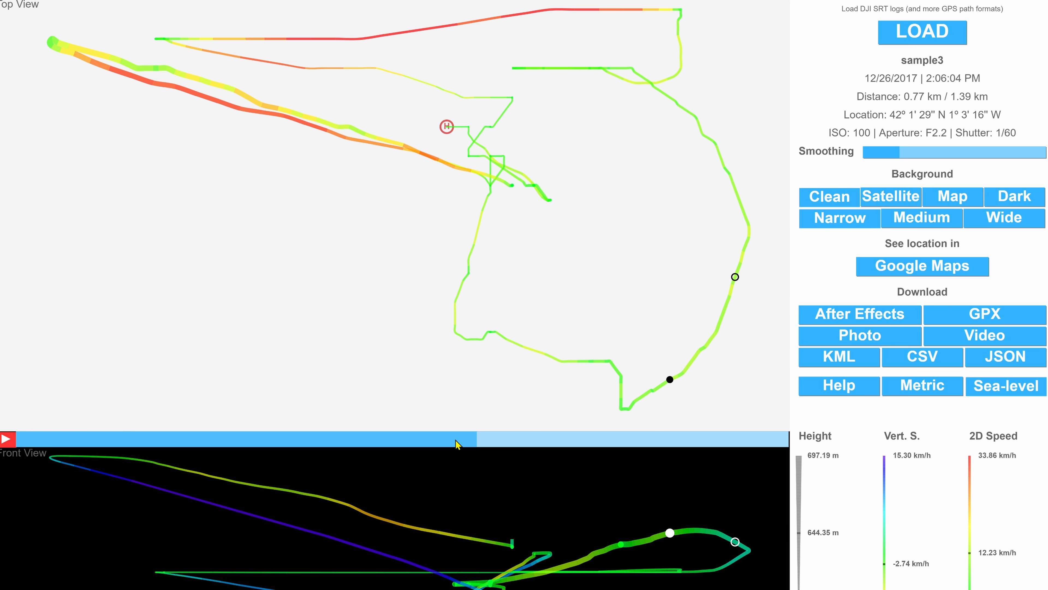
key("Left")
key("Right")
left_click(456, 440)
left_click(451, 441)
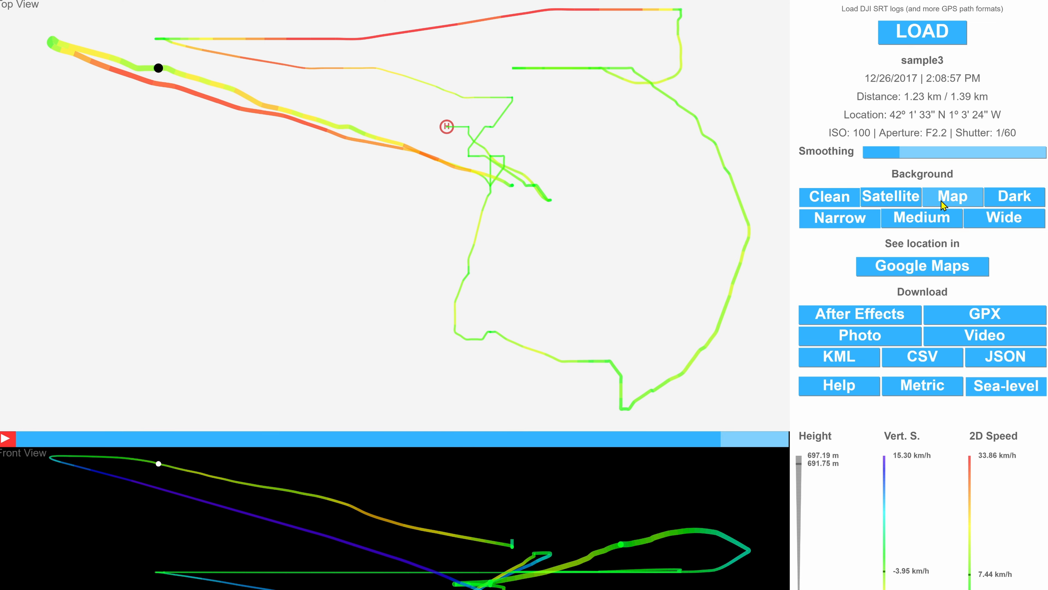
Set the flight path background to Map at the Wide zoom level and increase the smoothing
left_click(941, 201)
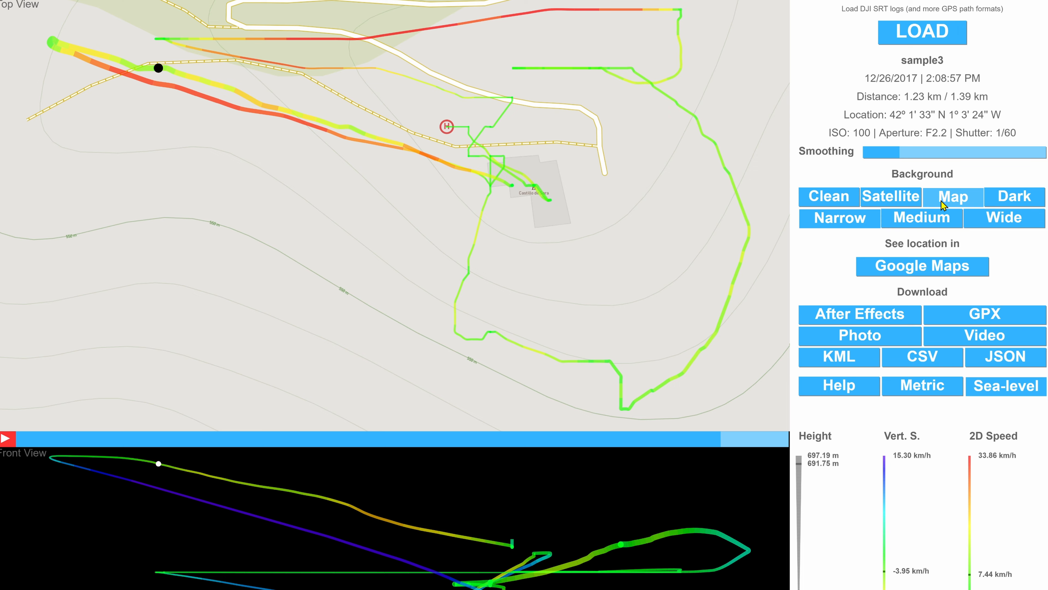
left_click(973, 211)
mouse_move(924, 156)
left_mouse_down()
mouse_move(948, 156)
mouse_move(888, 162)
mouse_move(925, 163)
mouse_move(912, 164)
left_mouse_up()
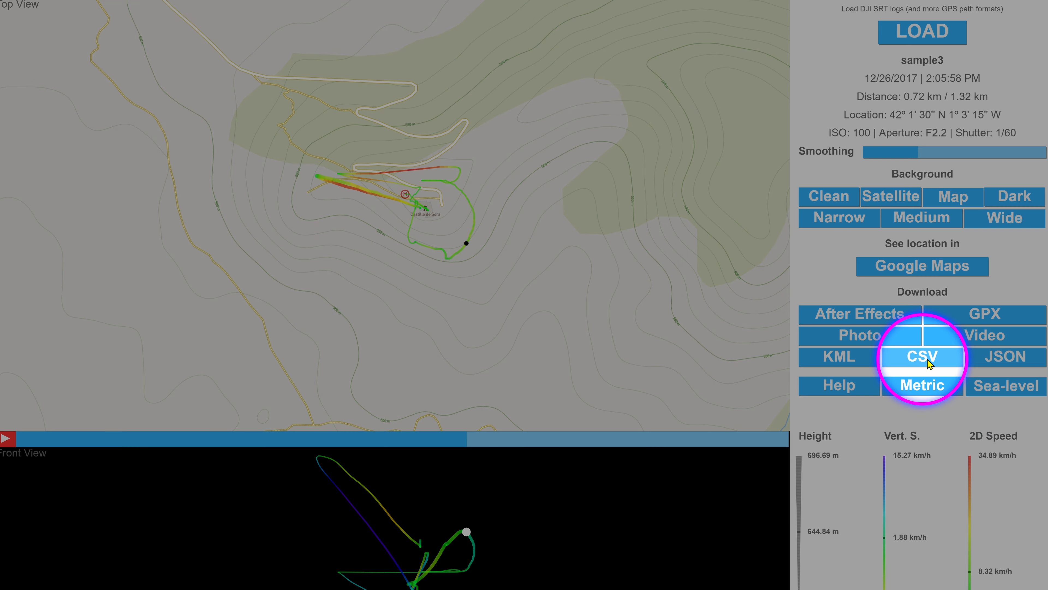
Export the sample flight's telemetry as a CSV file and save it in the footage folder
left_click(925, 360)
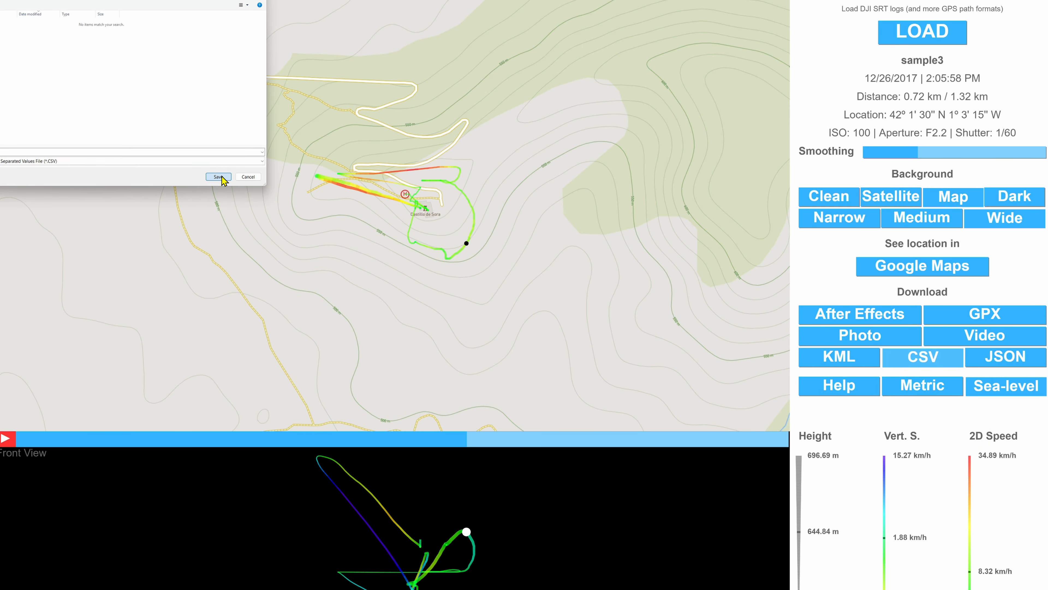
left_click(221, 176)
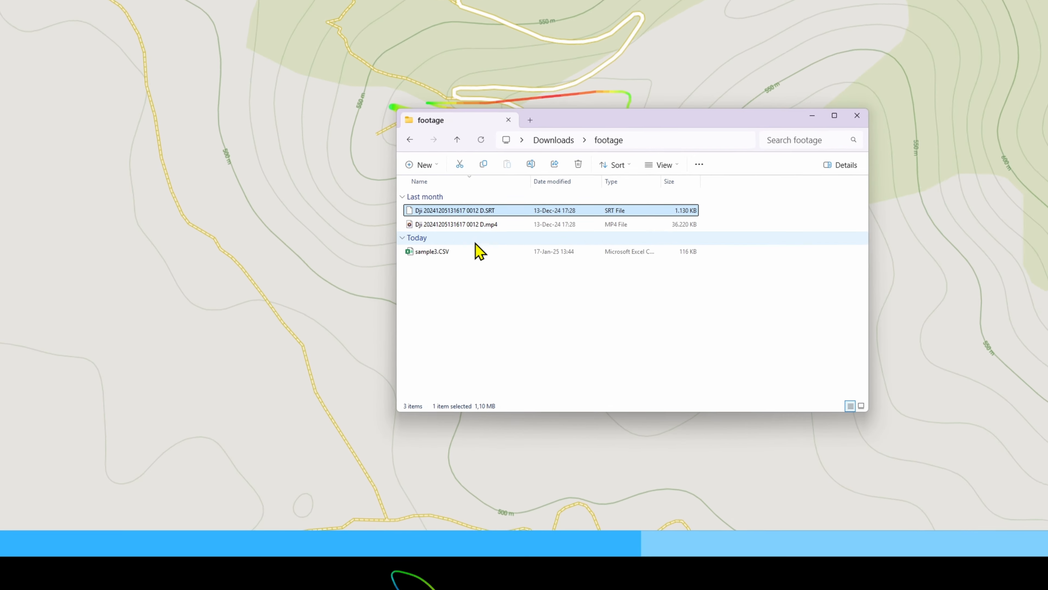
Preview sample3.CSV in an enlarged preview window, examine its telemetry columns and rows, and close it
left_click(434, 256)
key("space")
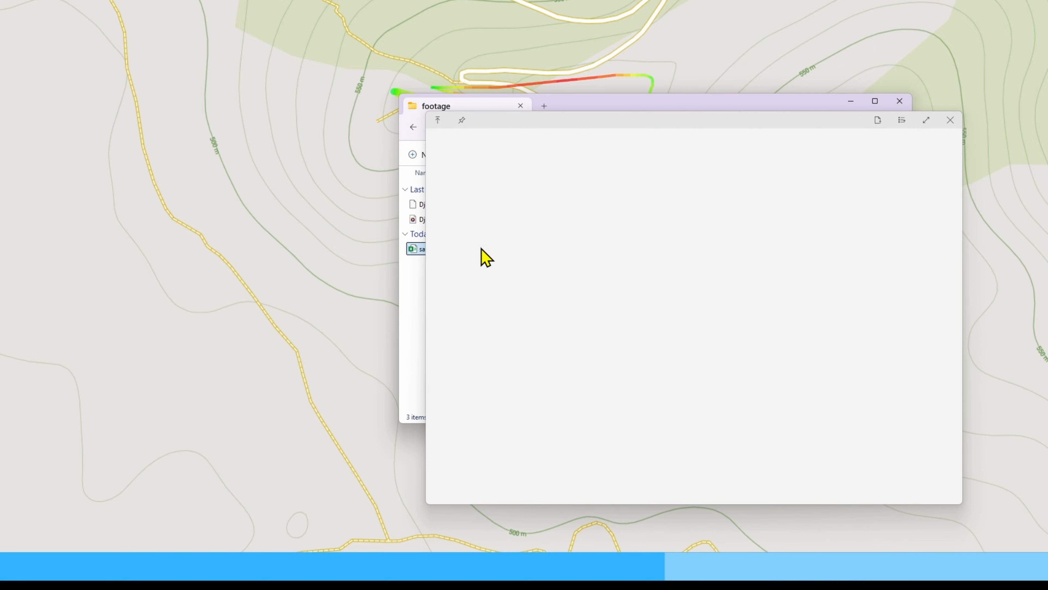
left_click_drag(430, 291, 81, 283)
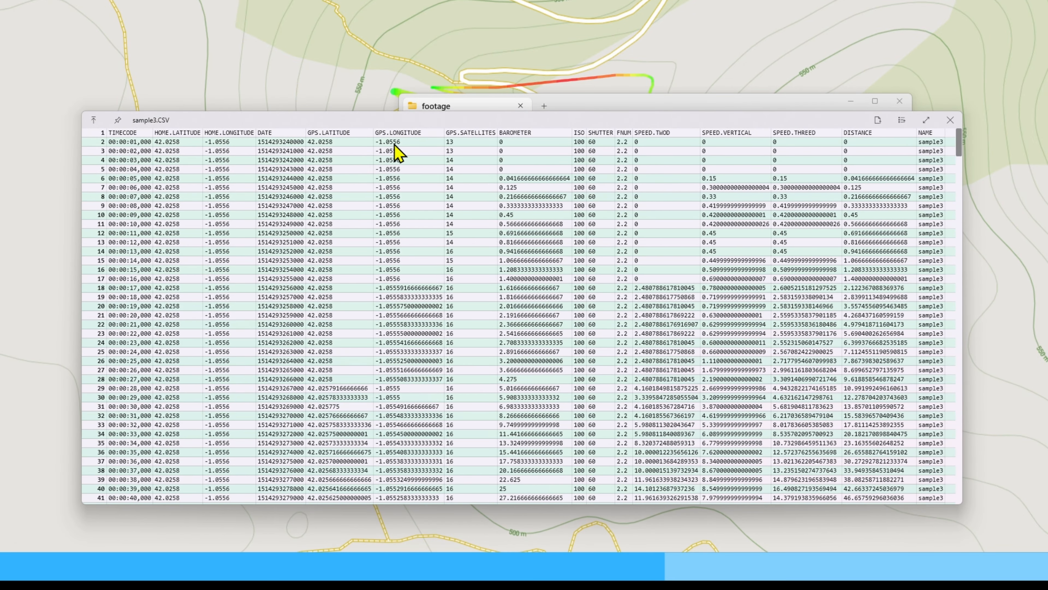
scroll(835, 270, "down", 15)
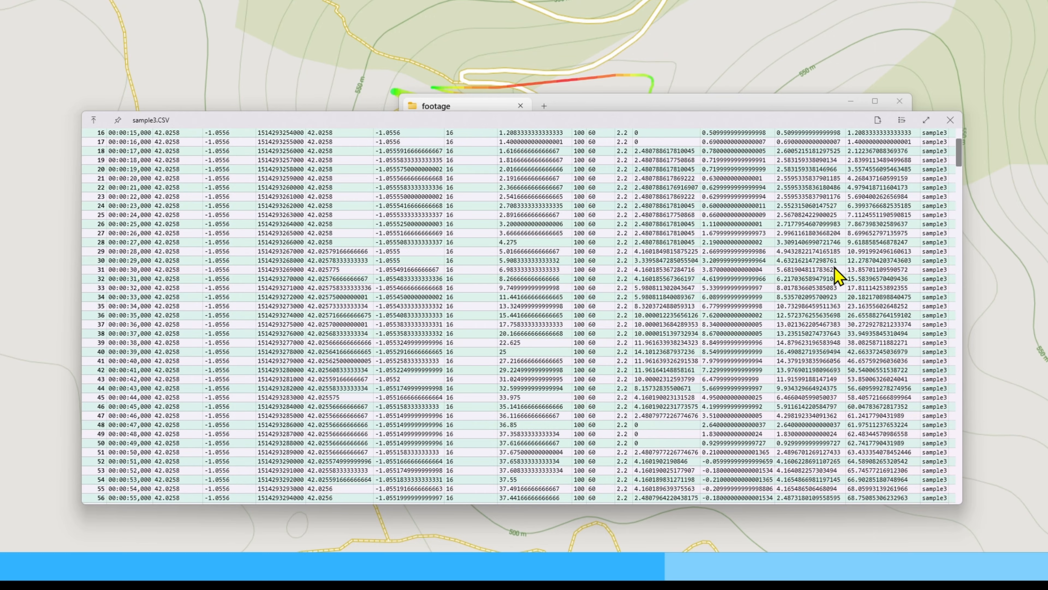
scroll(835, 269, "down", 11)
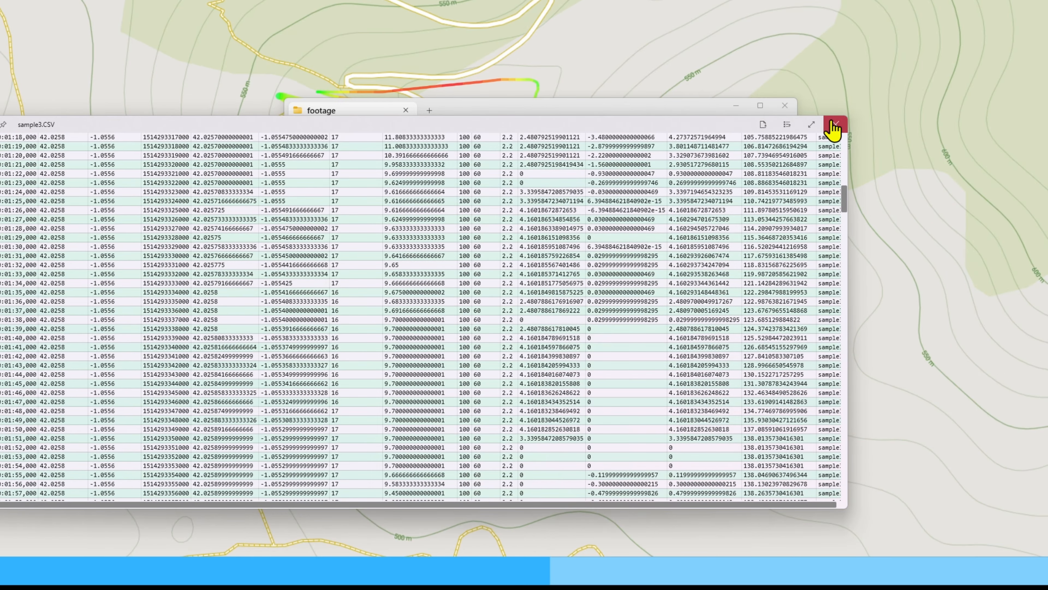
left_click(833, 125)
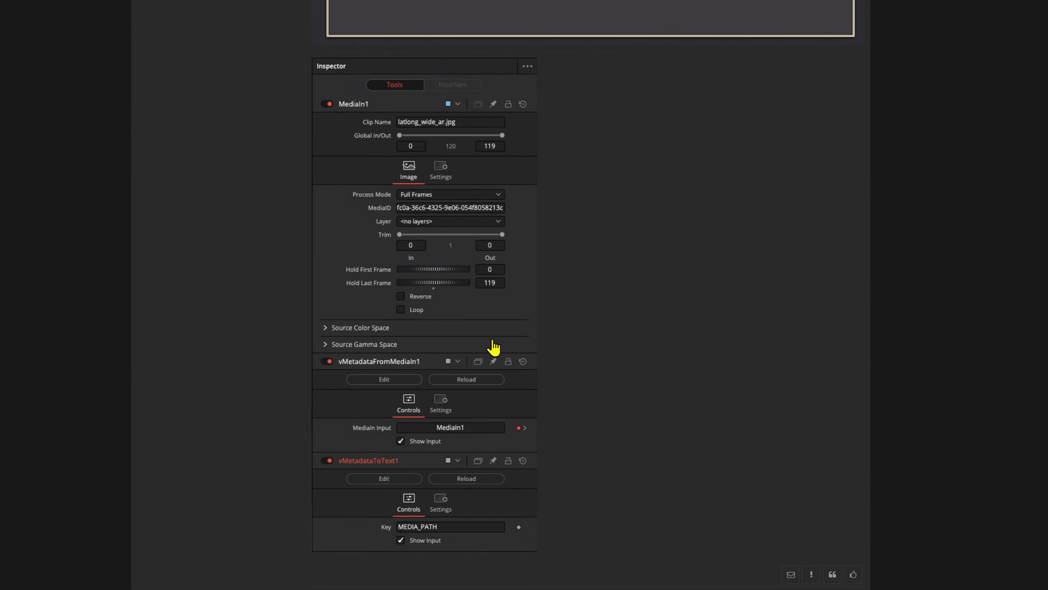
Look through the Vonk Ultra Data Nodes forum topic for its data-driven Fusion examples and node descriptions
scroll(495, 347, "down", 10)
scroll(495, 348, "down", 20)
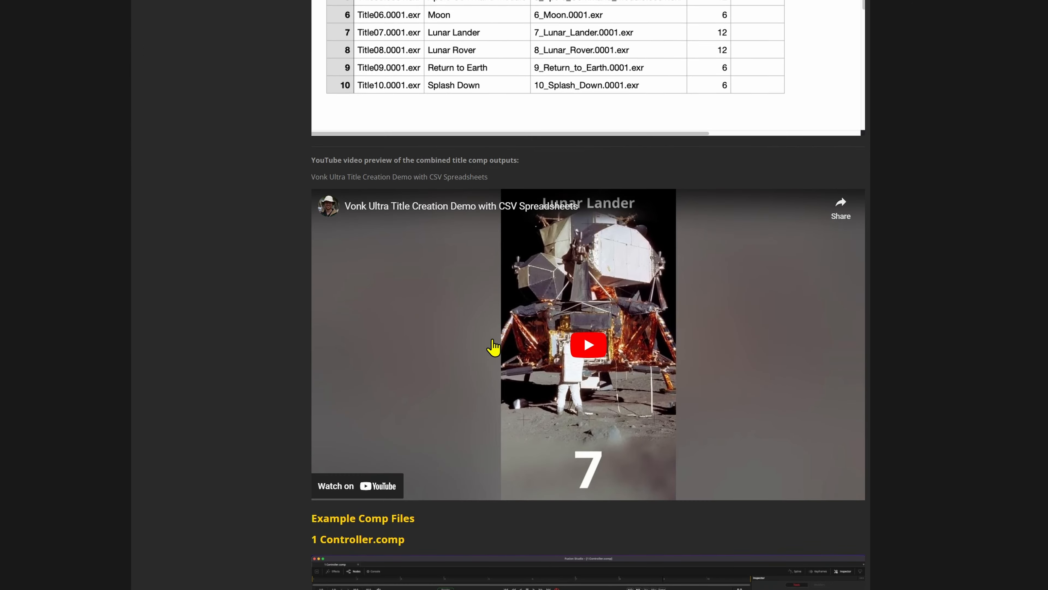
scroll(494, 348, "down", 20)
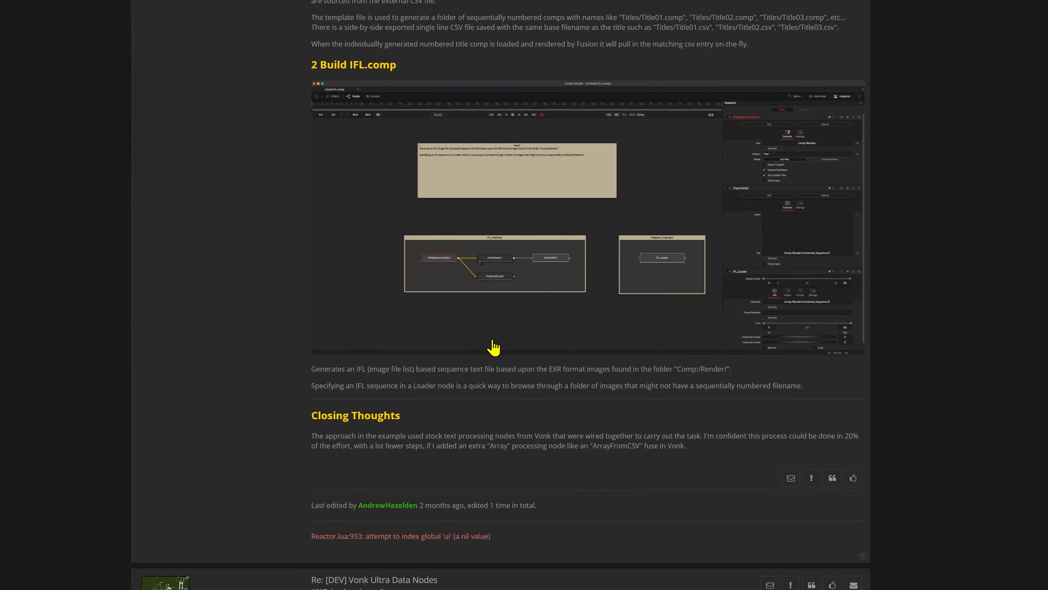
scroll(494, 348, "down", 20)
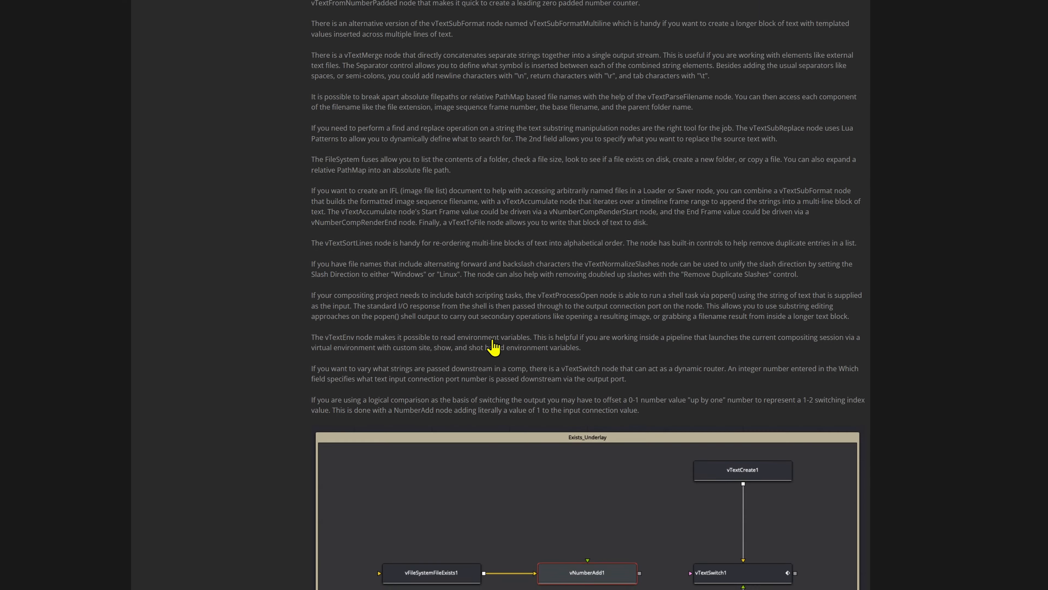
scroll(494, 347, "down", 20)
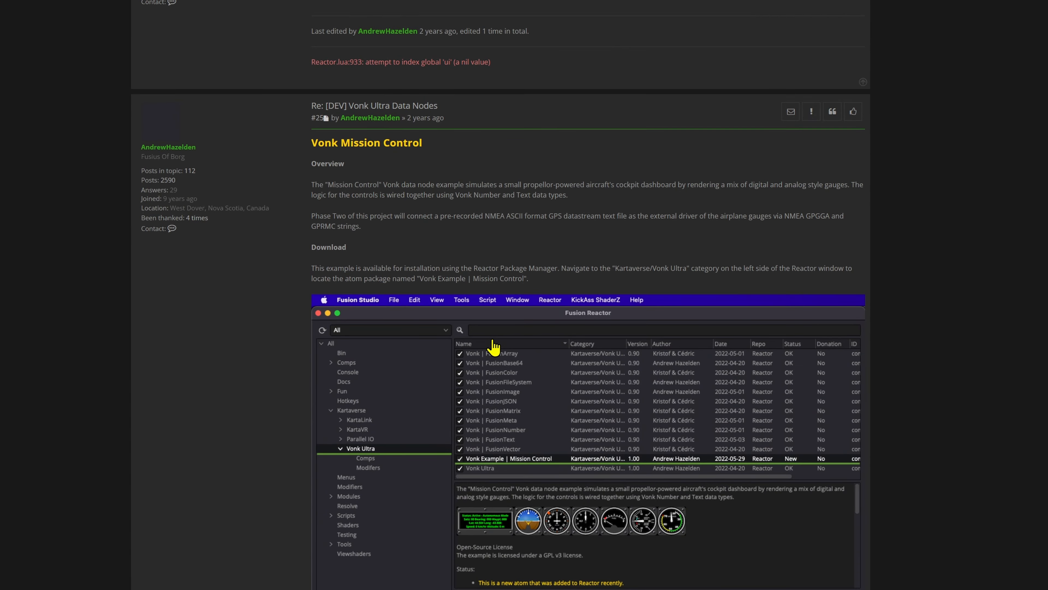
scroll(494, 348, "down", 20)
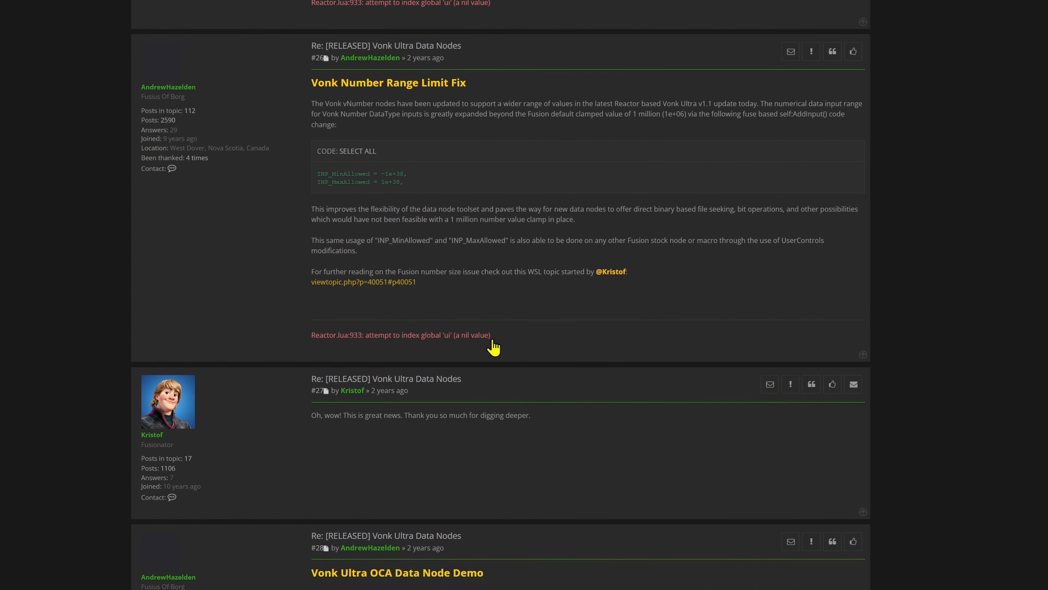
scroll(494, 348, "down", 20)
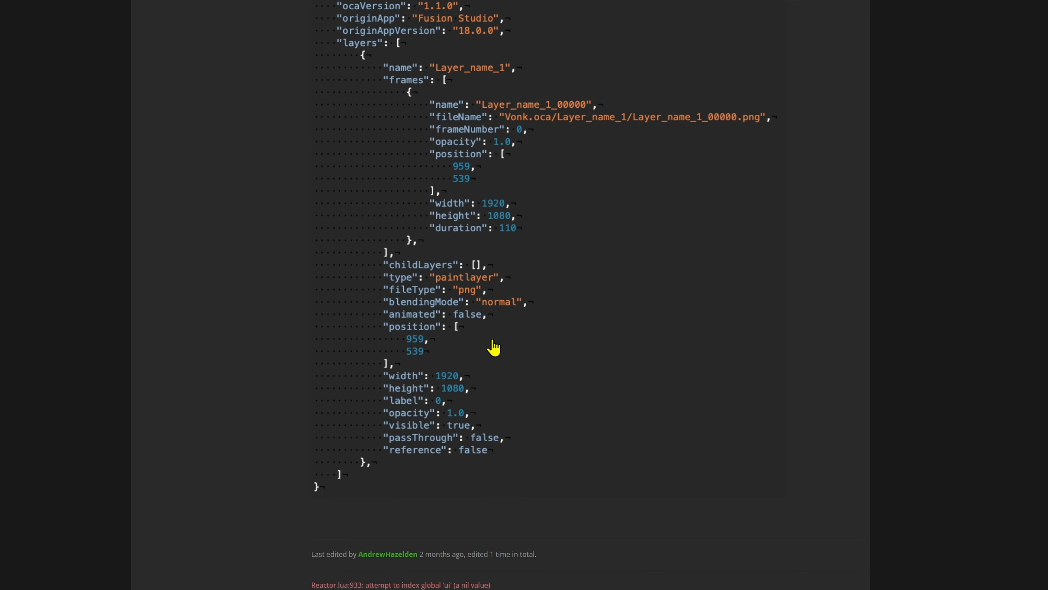
scroll(494, 348, "down", 10)
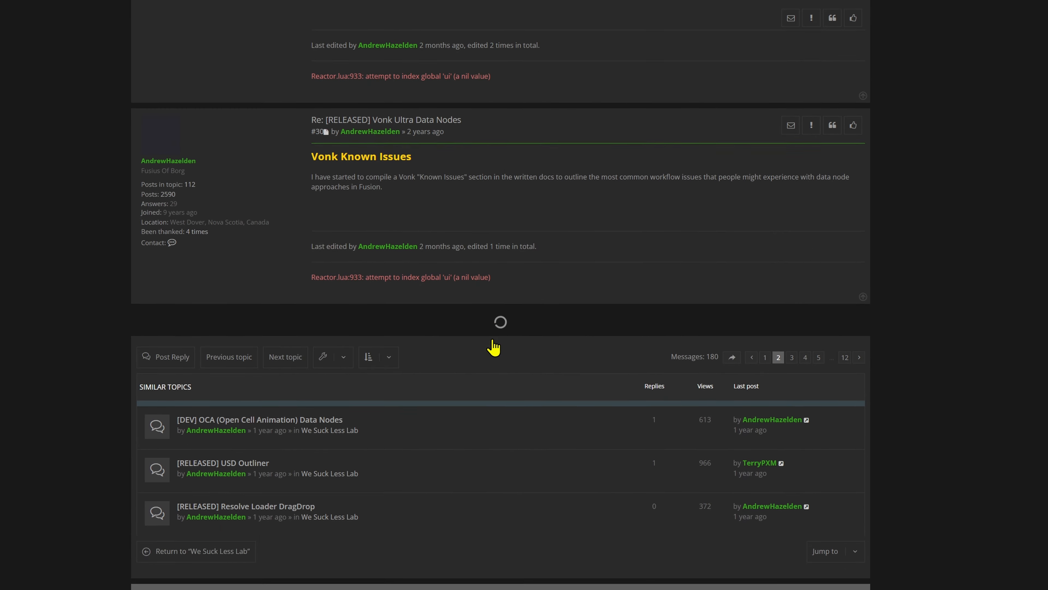
left_click_drag(66, 357, 66, 315)
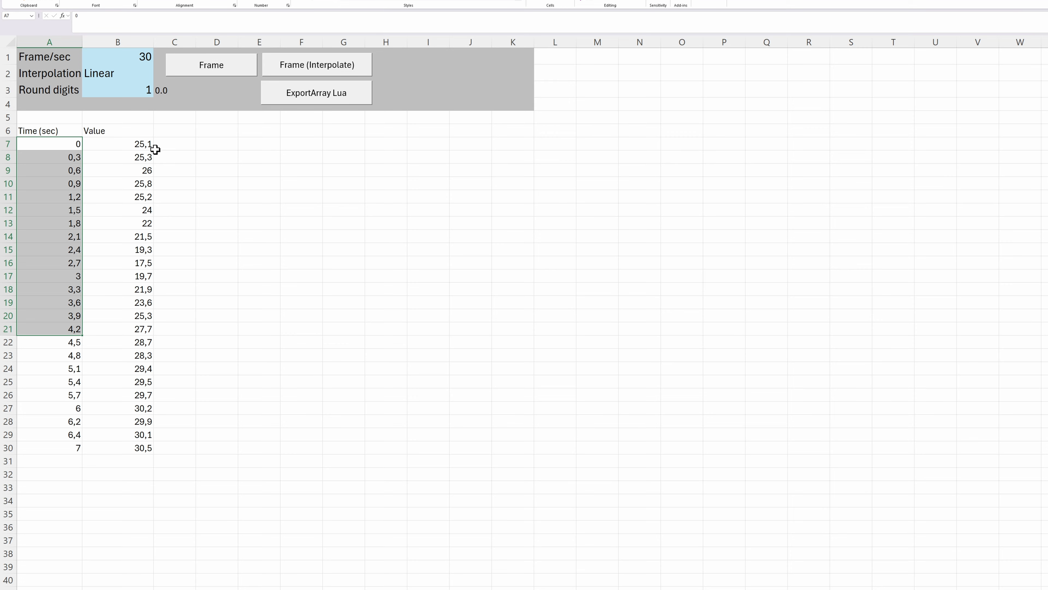
Load the DJI .SRT footage file into the GFinity DJI .SRT Data Extraction Tool and export its data as CSV text
left_click_drag(155, 150, 163, 408)
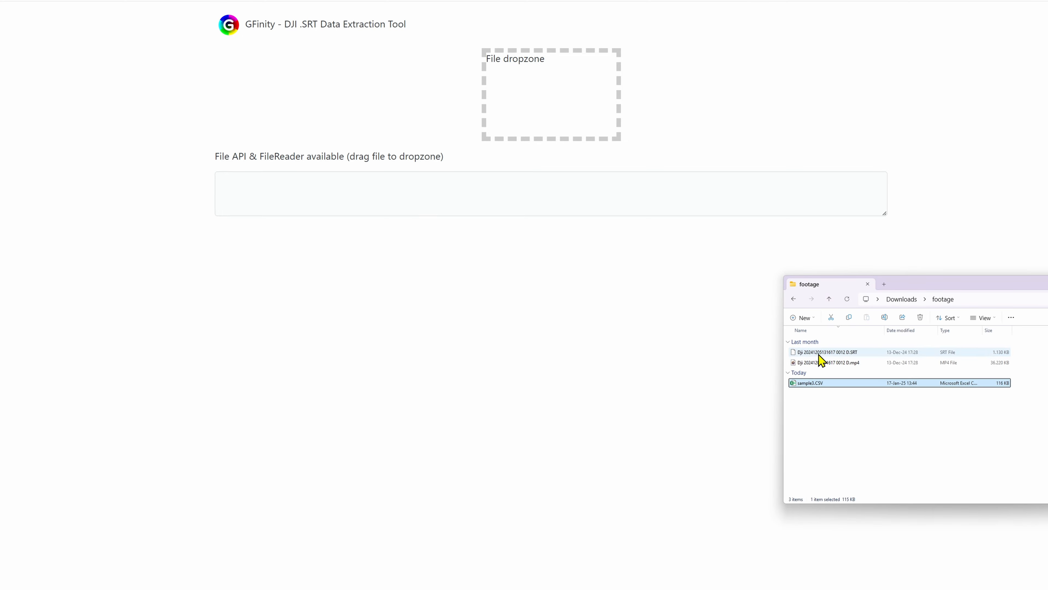
left_click_drag(788, 361, 565, 122)
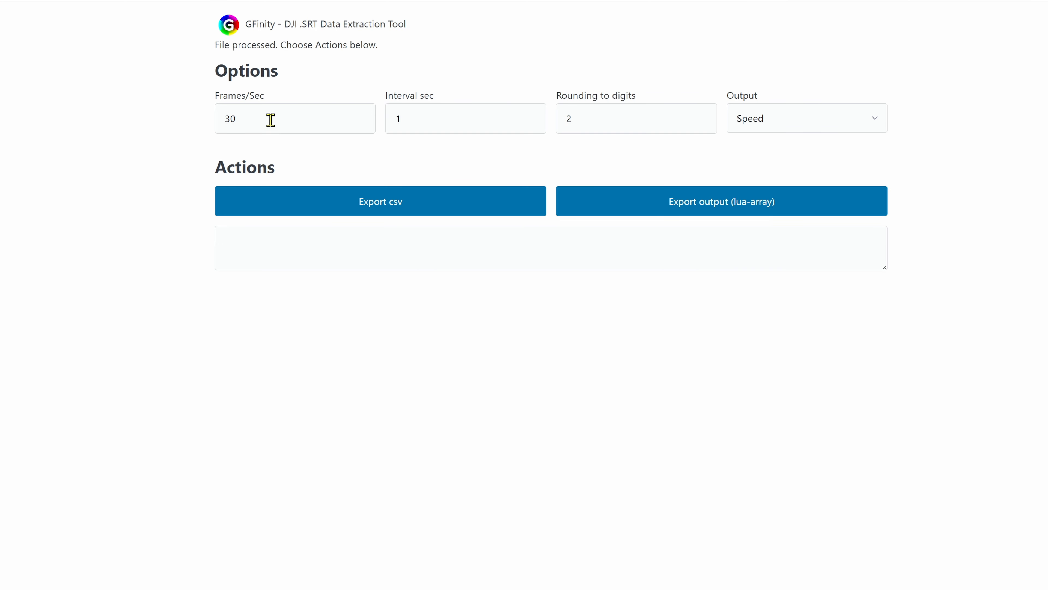
left_click(346, 207)
left_click_drag(886, 268, 886, 587)
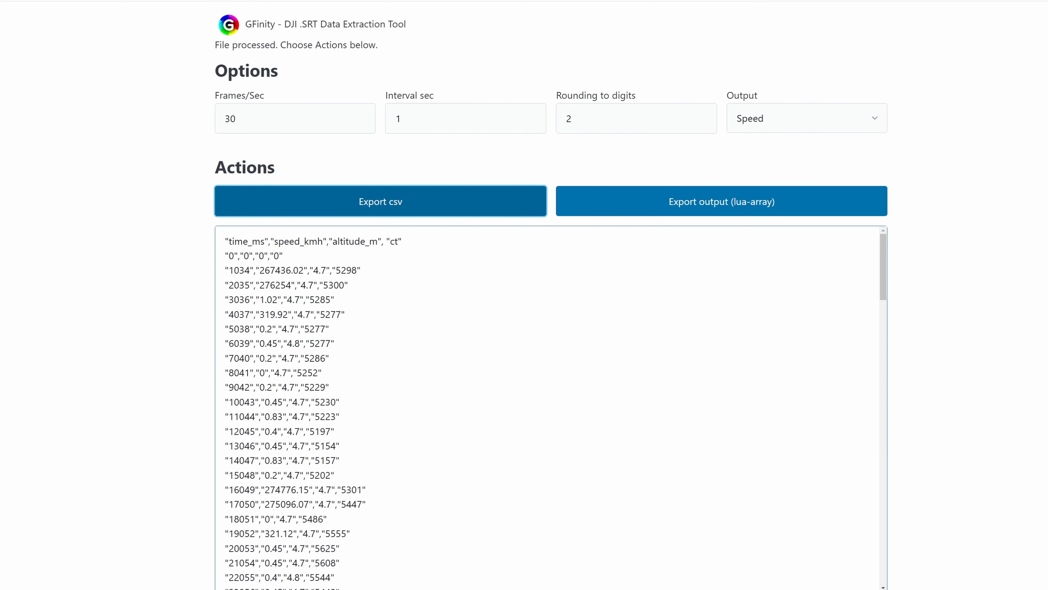
scroll(391, 309, "down", 8)
Export the Speed output as a Lua array and look through the values in Luaspeedtable.txt
left_click(748, 211)
scroll(306, 339, "down", 15)
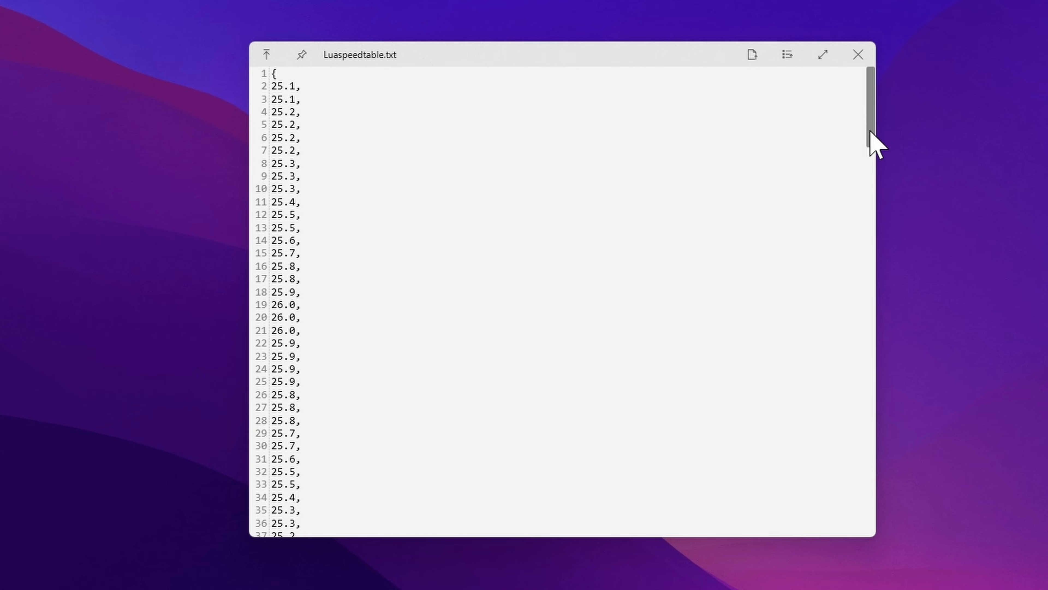
left_click_drag(870, 131, 856, 227)
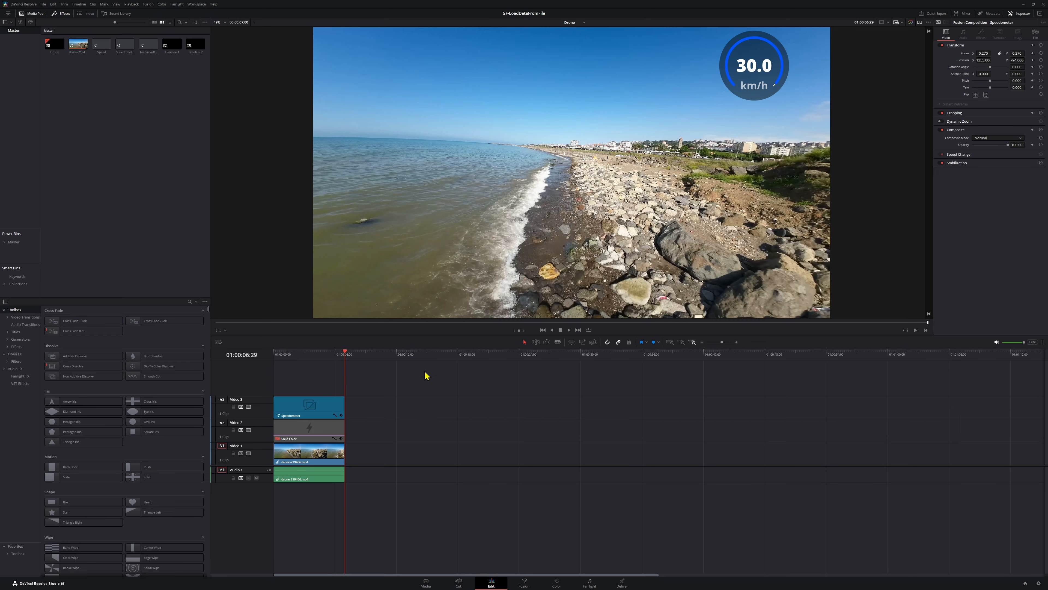
Switch to DaVinci Resolve, create a new timeline in the media pool and open the Fusion page
right_click(120, 110)
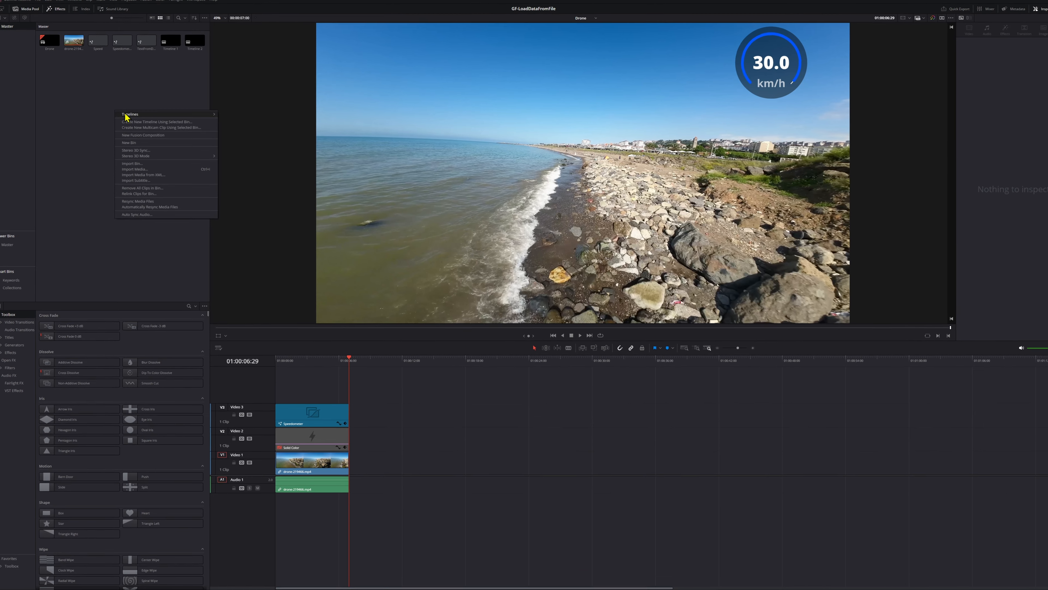
mouse_move(139, 117)
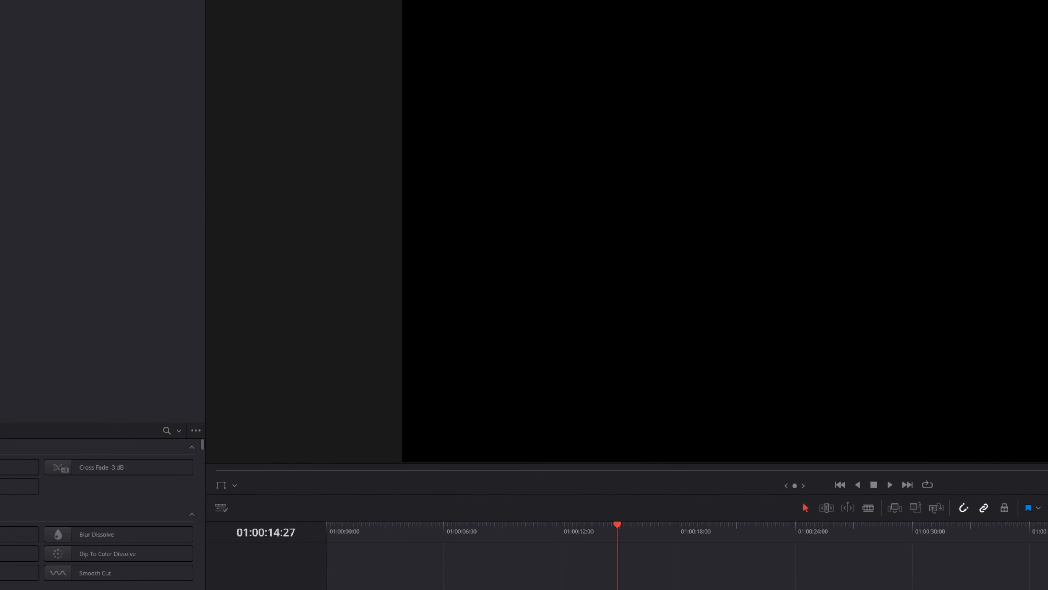
left_click(524, 583)
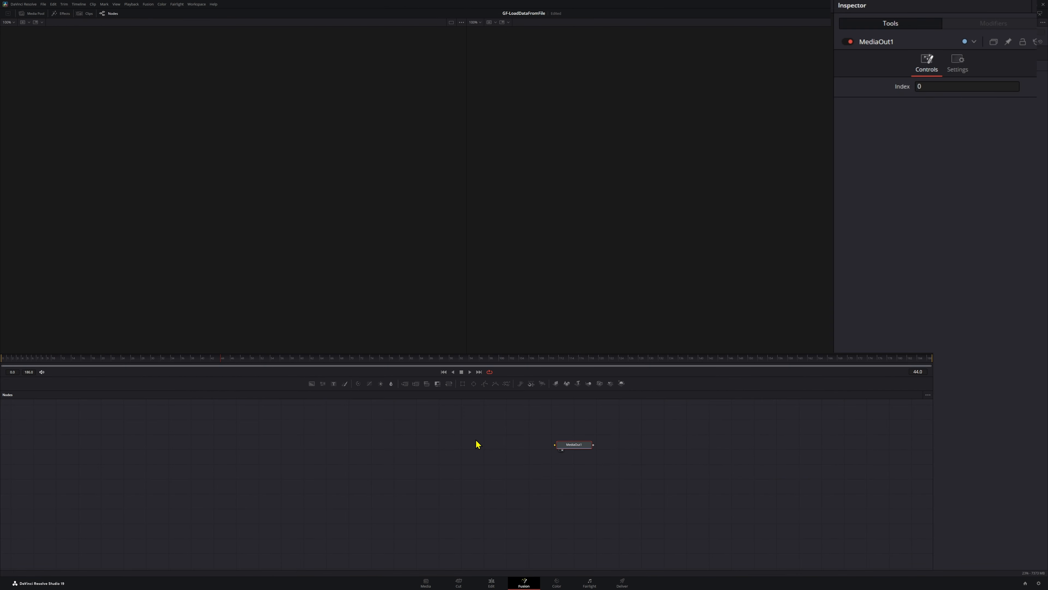
Add a Background node with an Ellipse mask to the composition and show the Background in the first viewer
key("shift+space")
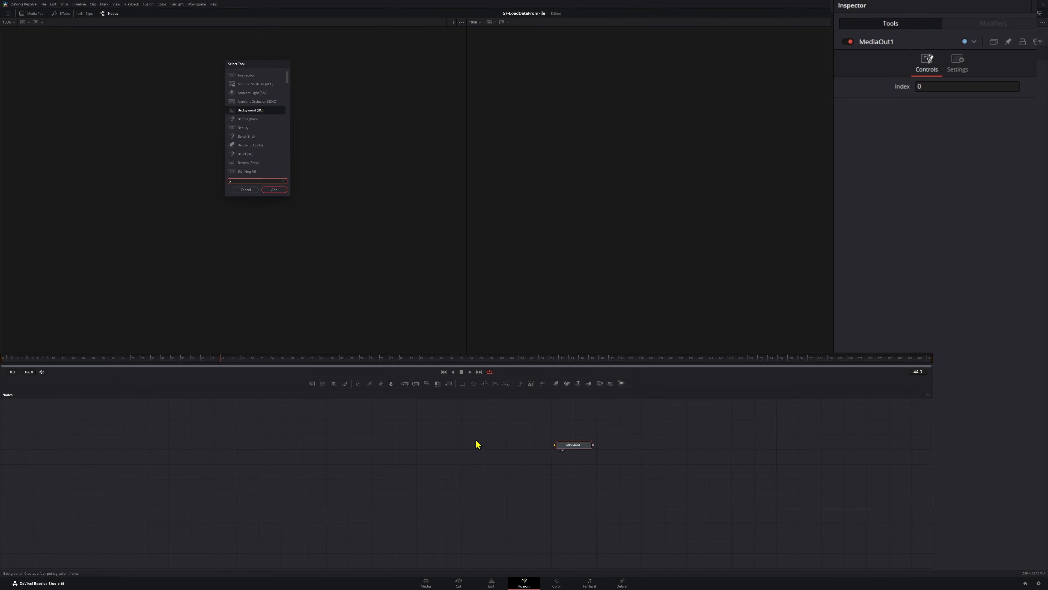
type("back")
key("Return")
key("shift+space")
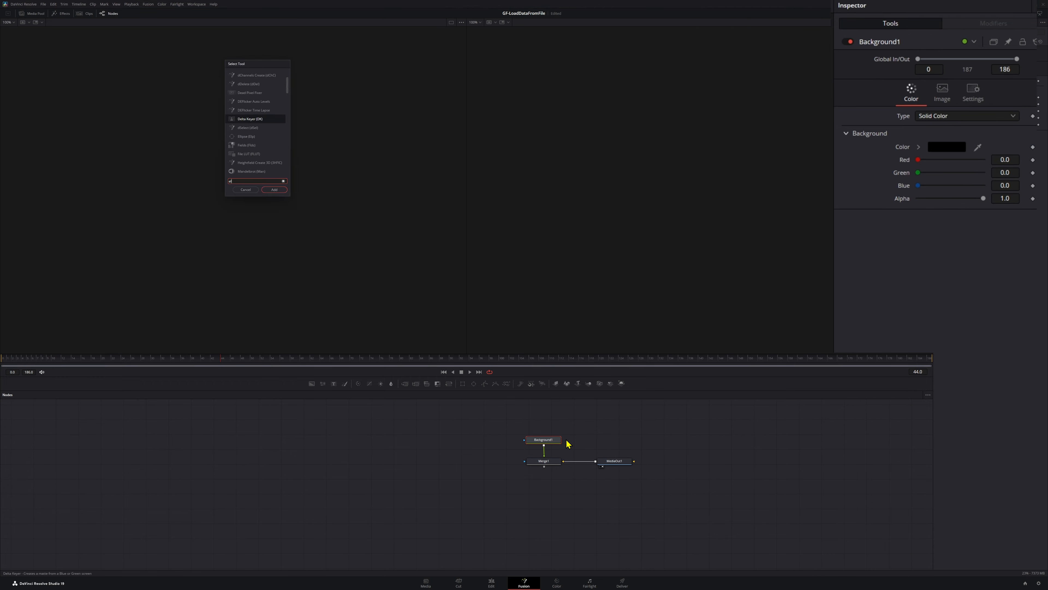
type("elli")
key("Return")
left_click(550, 443)
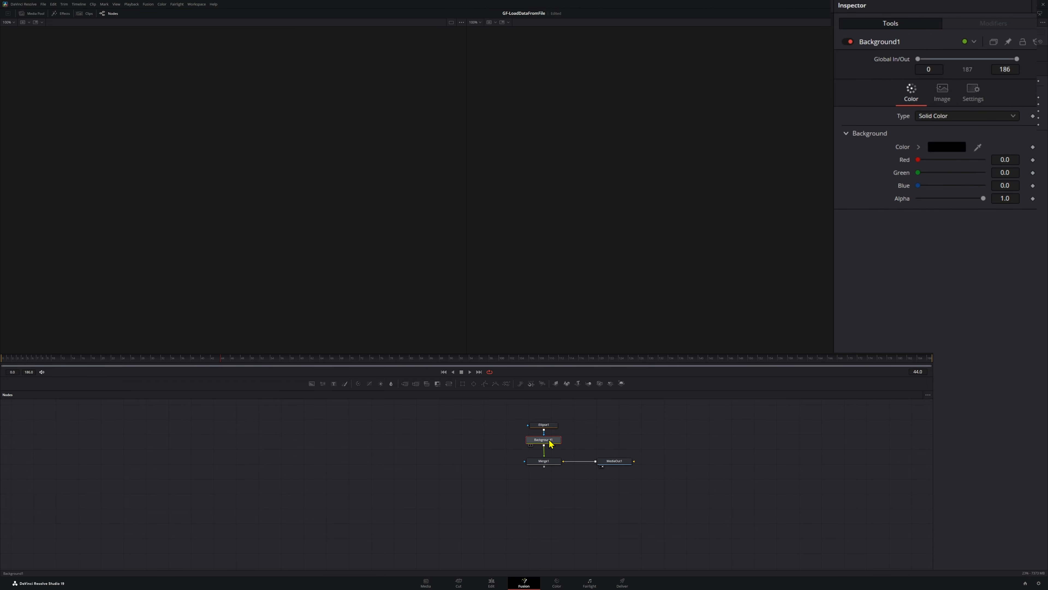
key("1")
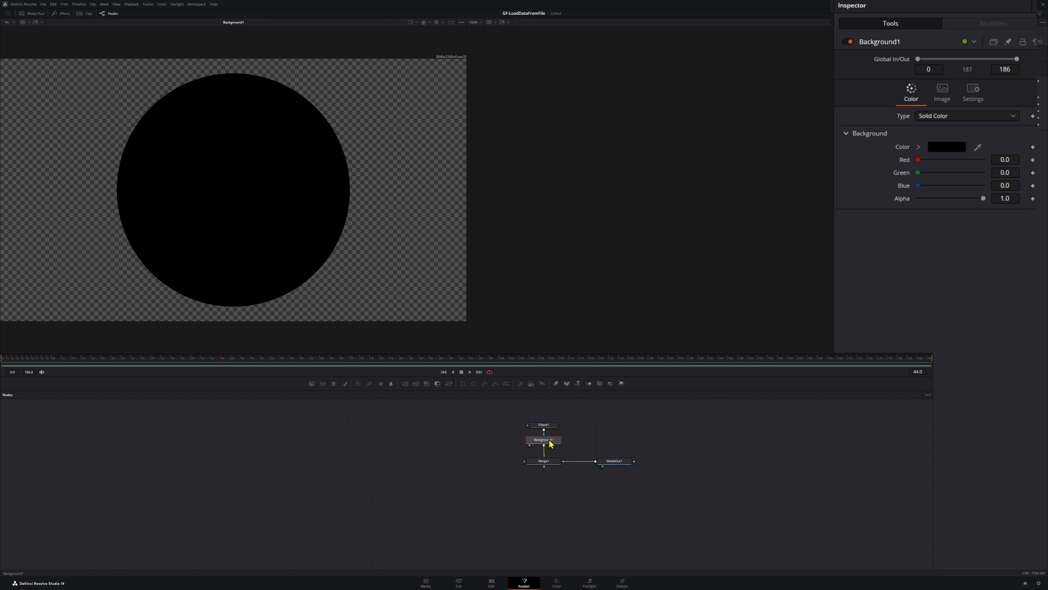
Set the color of the Background1 node to solid white
left_click(952, 149)
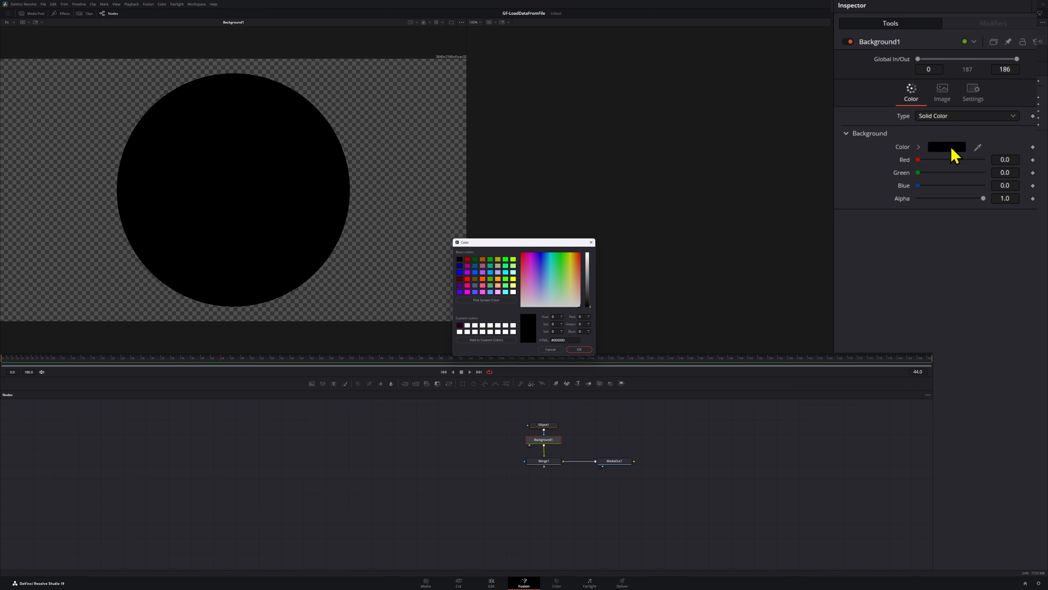
left_click(513, 292)
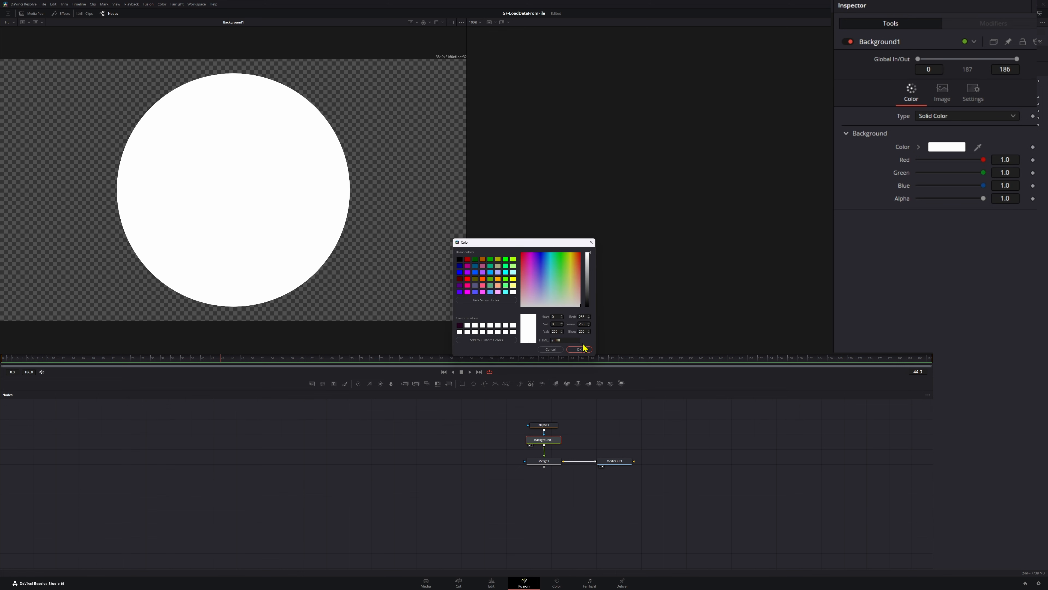
left_click(584, 349)
Turn the Ellipse1 mask into an outline by disabling Solid and setting its Border Width to about 0.013
left_click(555, 424)
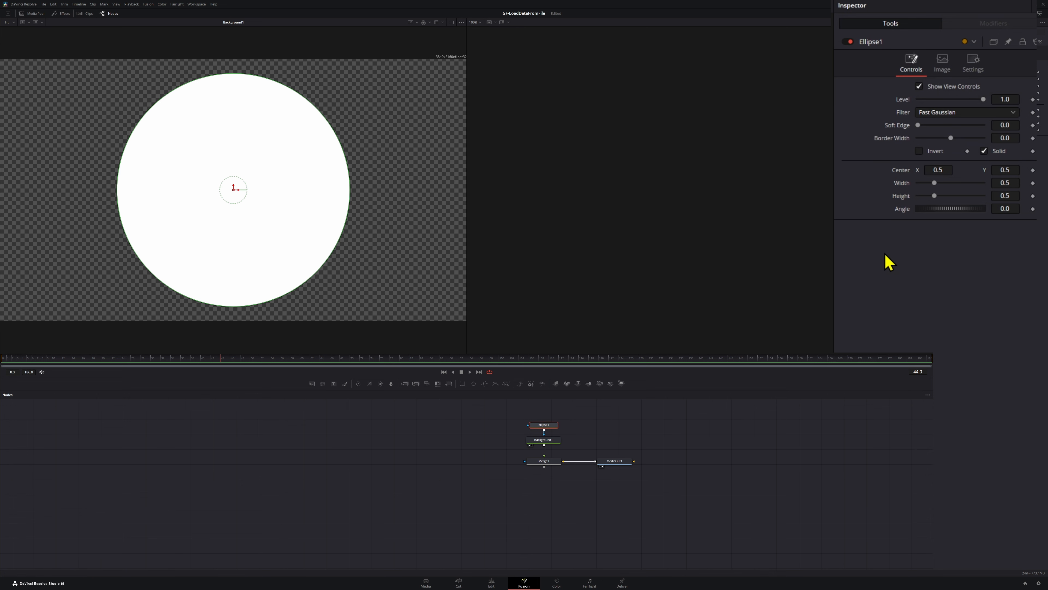
left_click(985, 152)
left_click_drag(950, 137, 953, 138)
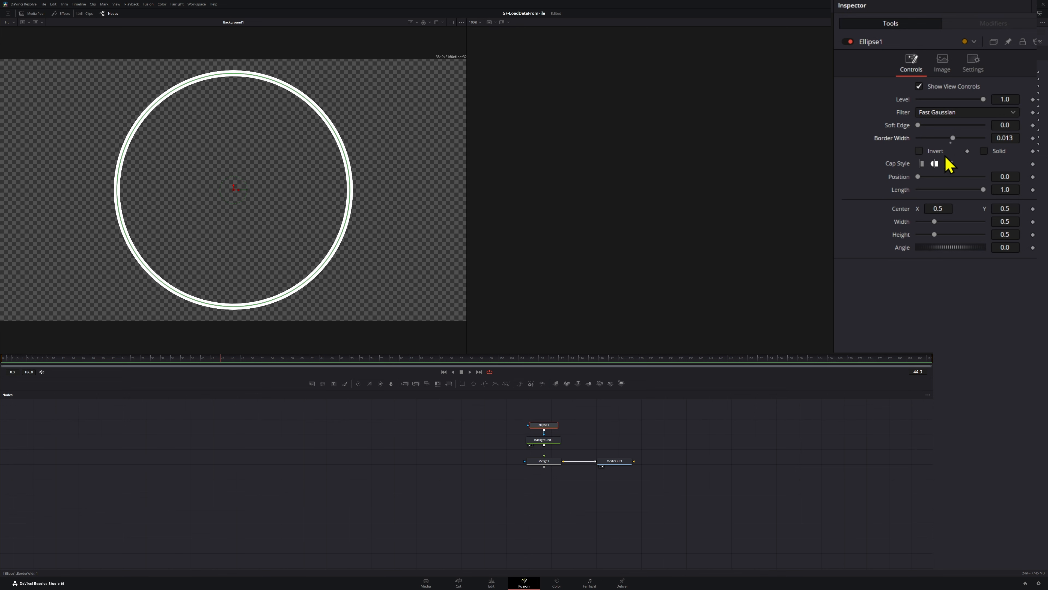
Link the ellipse's Height to its Width with an expression and reduce the Width to about 0.362
right_click(901, 235)
left_click(910, 258)
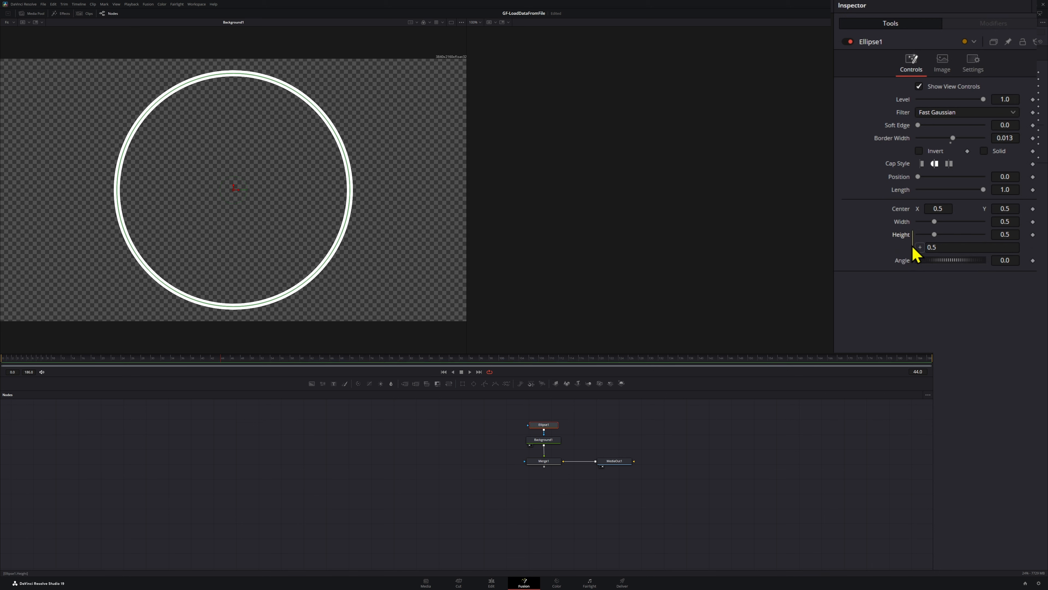
left_click_drag(920, 247, 927, 220)
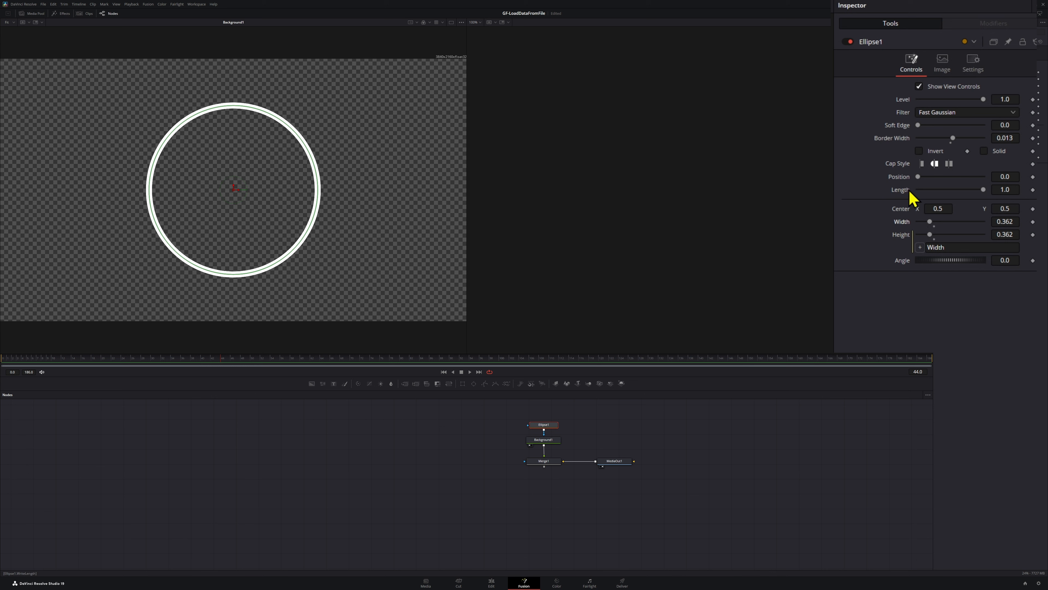
Shape the ring into an open gauge arc with Length -0.75 and Position 0.62
left_click(1007, 188)
key("Return")
left_click(1013, 176)
type("0.6")
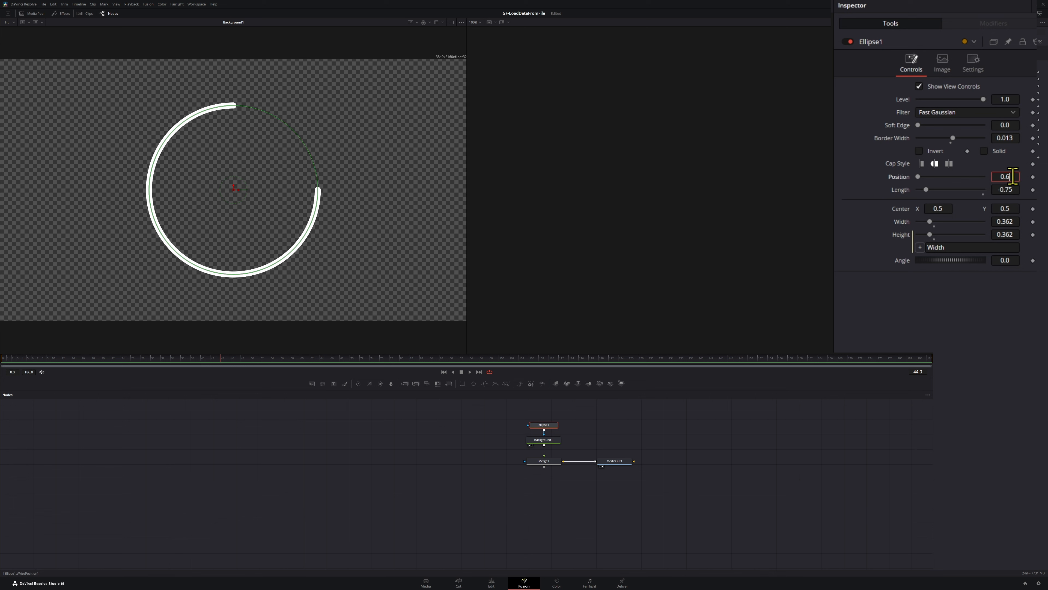
type("2")
key("Tab")
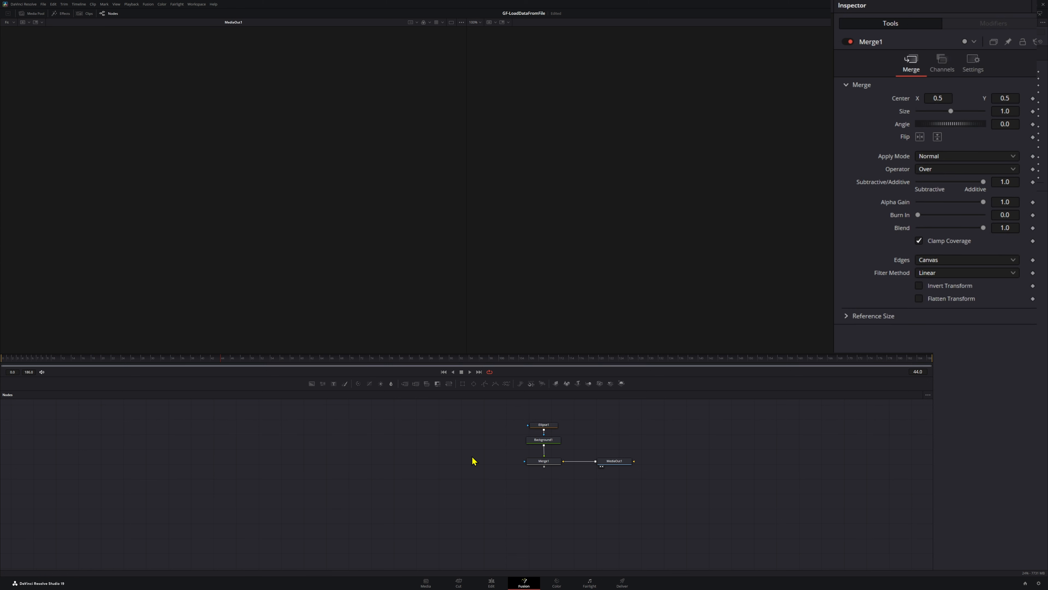
Add a second Background node and connect it to the background input of Merge1
key("shift+space")
type("ba")
key("Return")
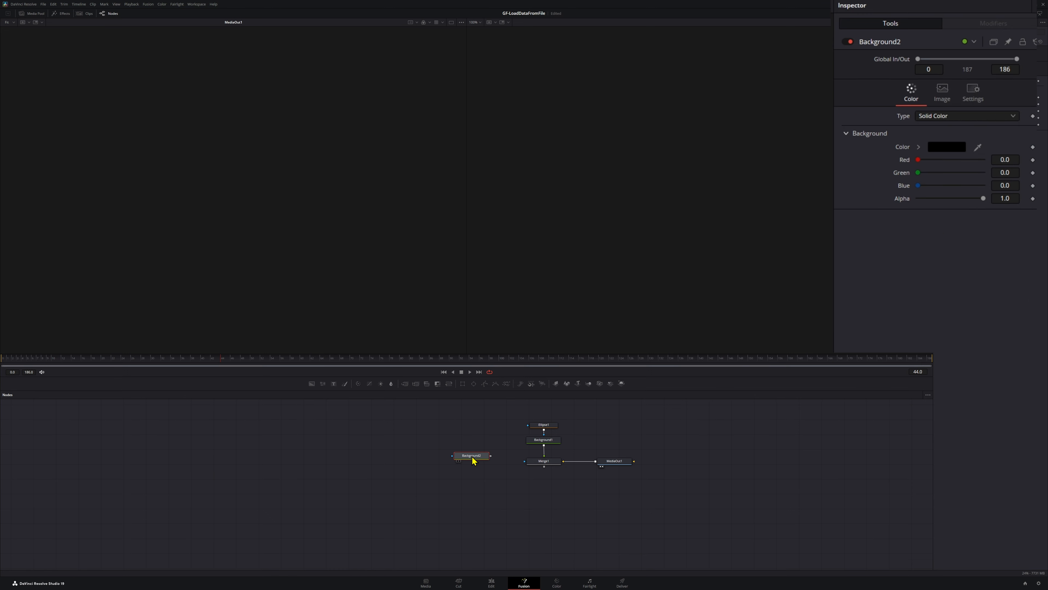
left_click(525, 466)
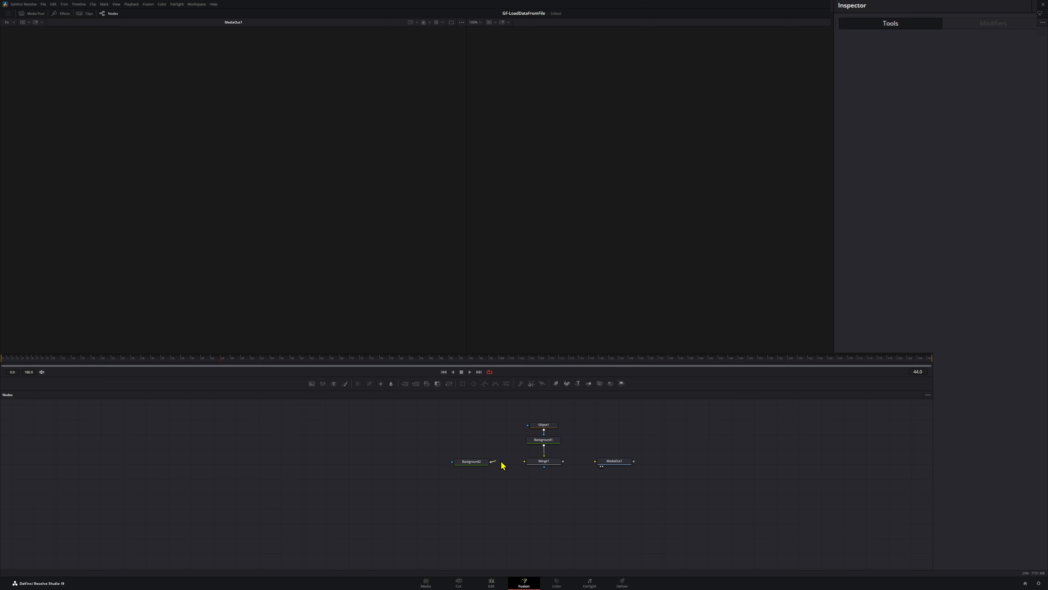
left_click_drag(491, 461, 525, 465)
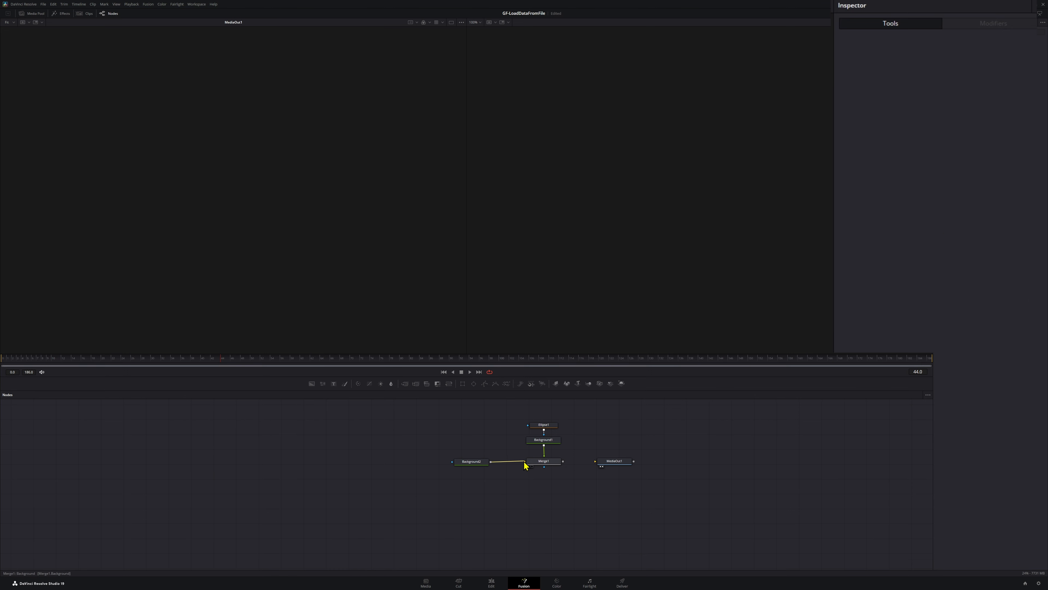
Show Merge1 in the first viewer and connect its output to MediaOut1, moving MediaOut1 farther away to make room
left_click(541, 467)
key("1")
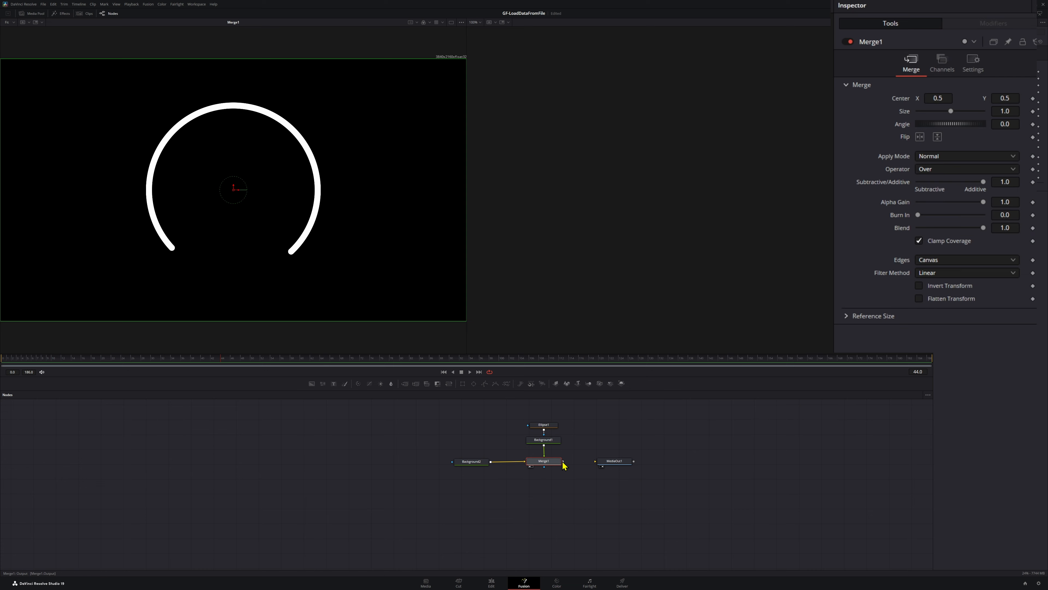
left_click_drag(564, 465, 597, 461)
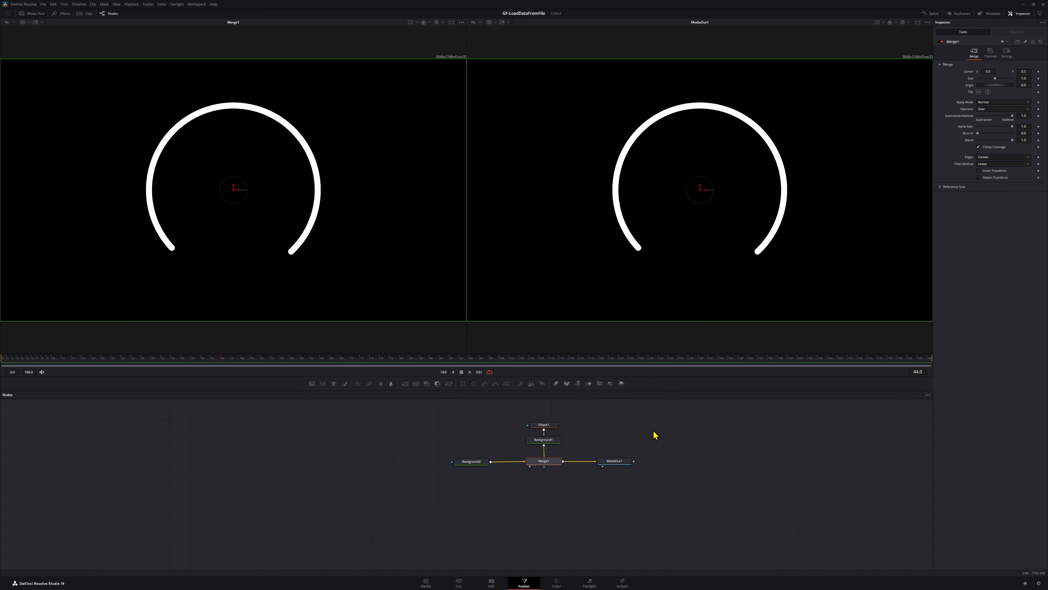
left_click_drag(625, 463, 689, 465)
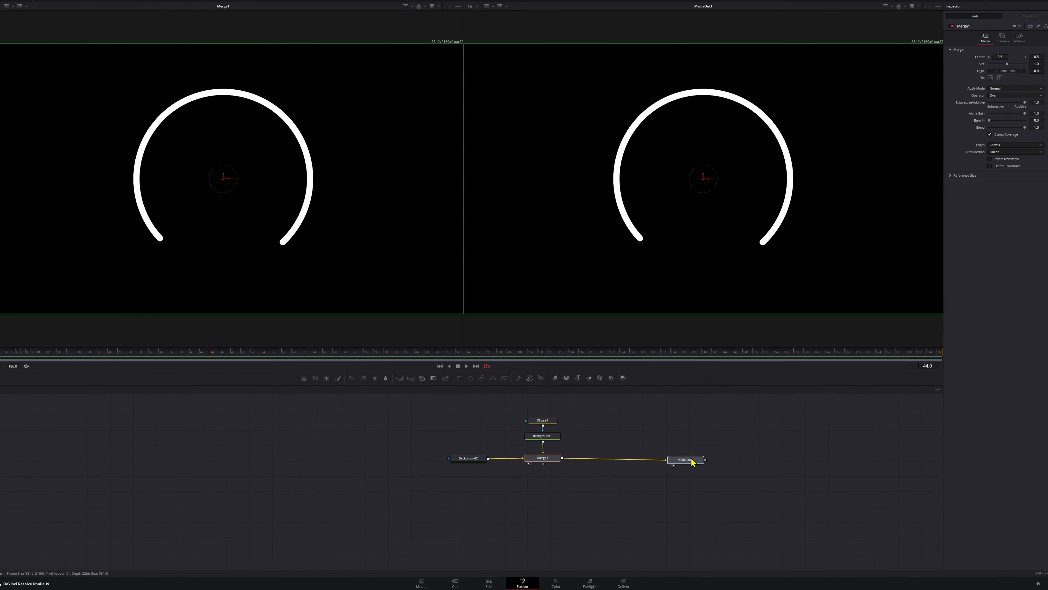
Copy the Ellipse1 node and paste it as an instance, placed beside the original
left_click(544, 420)
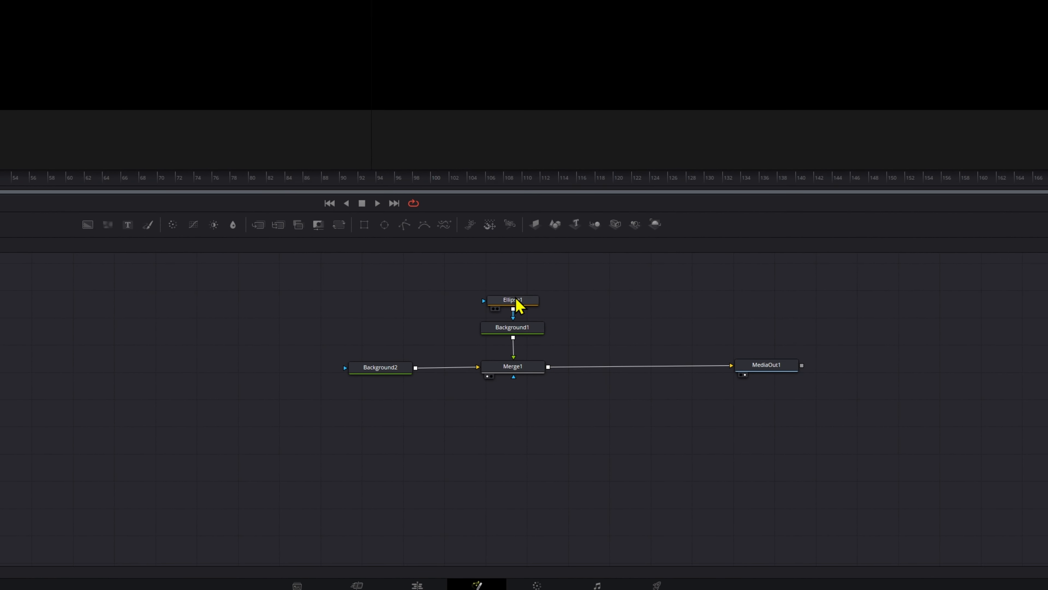
right_click(518, 305)
left_click(555, 334)
right_click(609, 312)
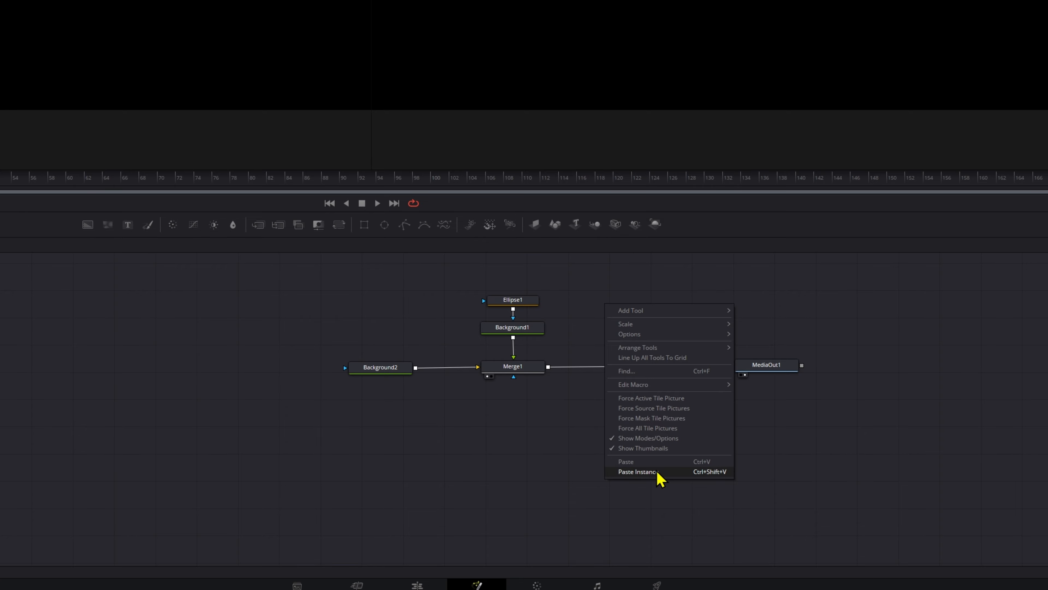
left_click(638, 471)
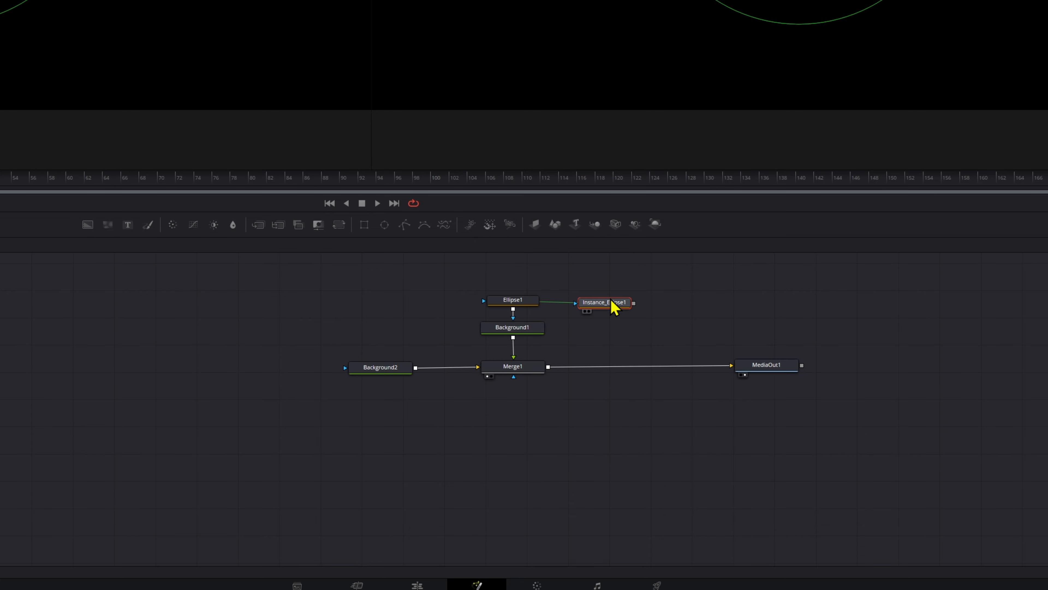
left_click_drag(612, 304, 641, 312)
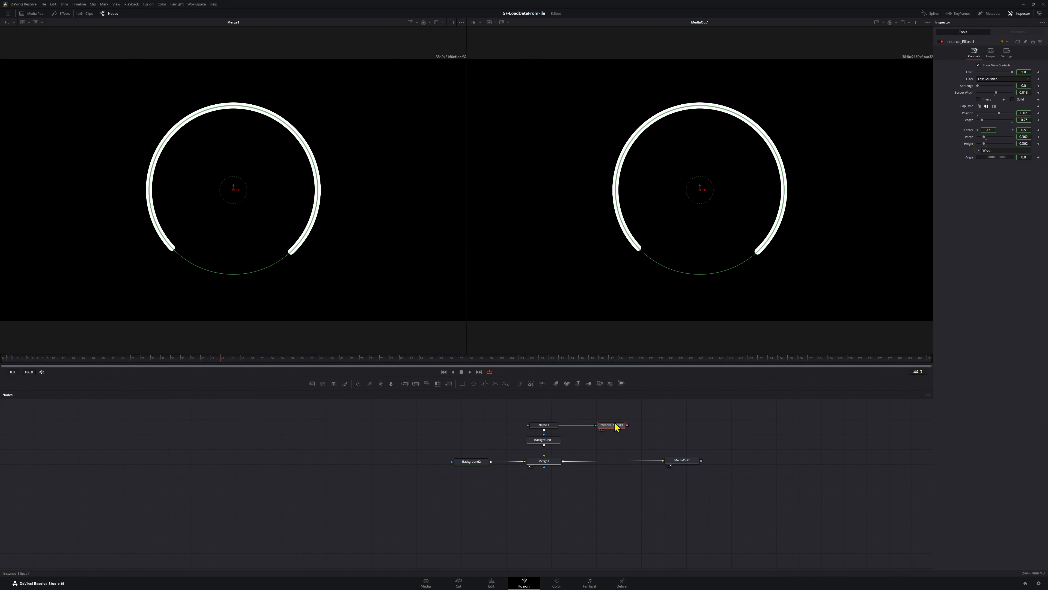
Add a third Background node below the instanced ellipse and use that ellipse as its mask
left_click(667, 428)
key("shift+space")
type("ba")
key("Return")
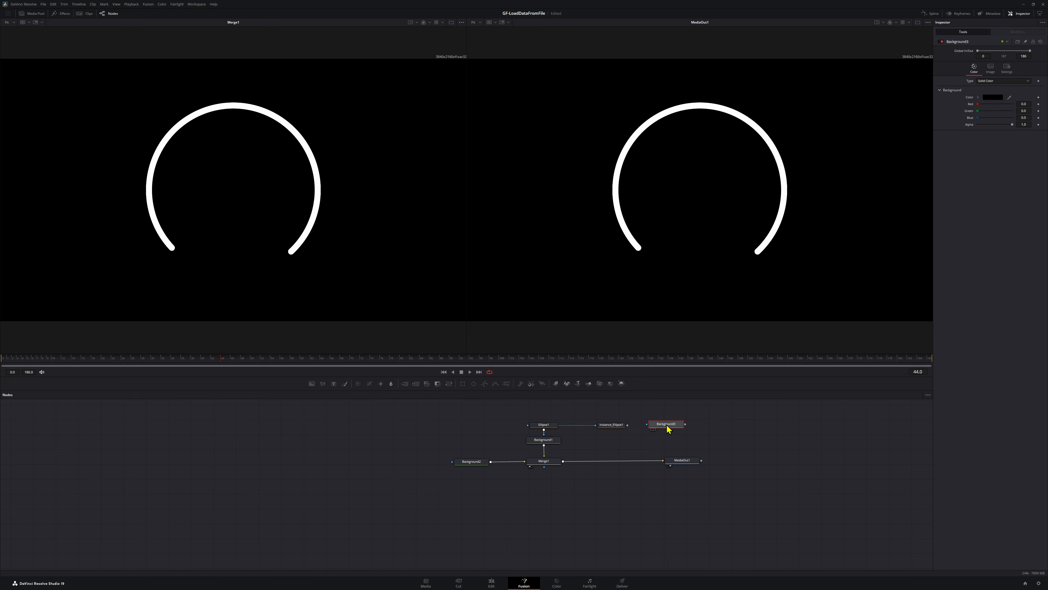
left_click(602, 443)
Merge the new masked Background over the output of Merge1 and show MediaOut1 in the second viewer
left_click_drag(617, 442, 564, 464)
key("2")
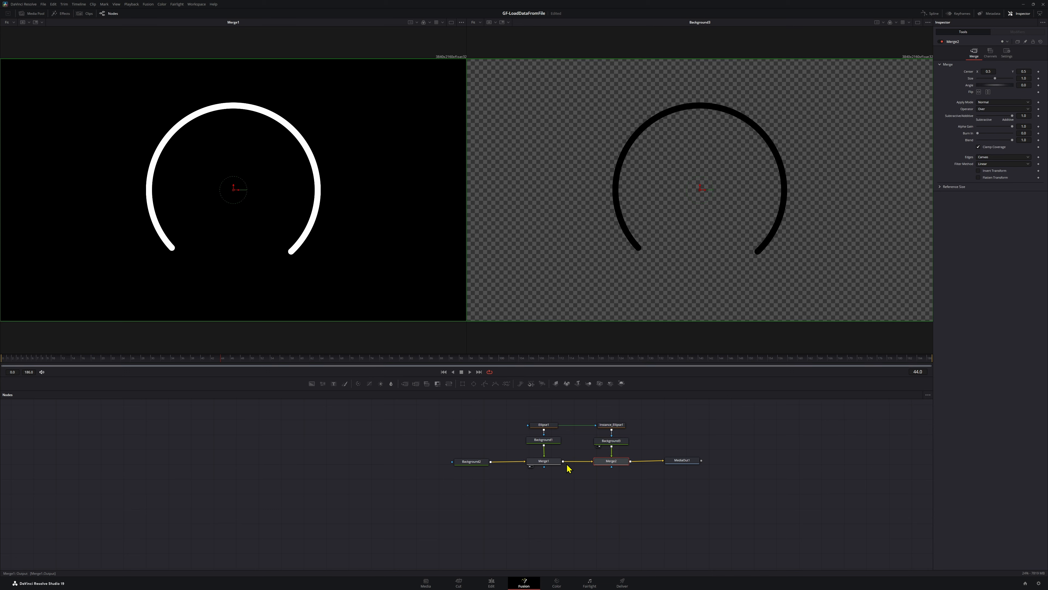
left_click(681, 461)
key("2")
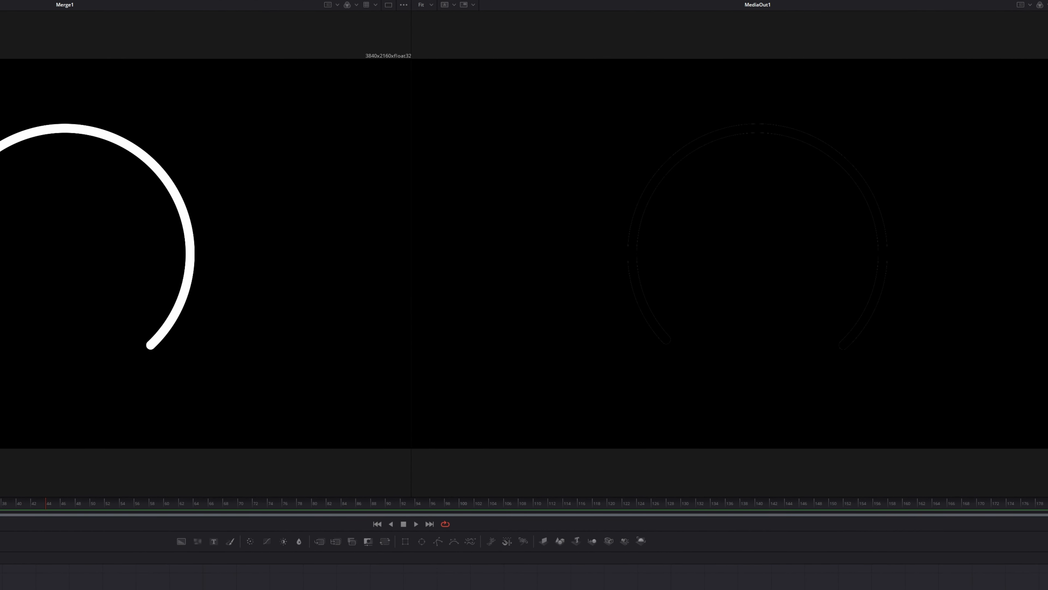
Set the color of the Background3 node to pure blue
left_click(611, 441)
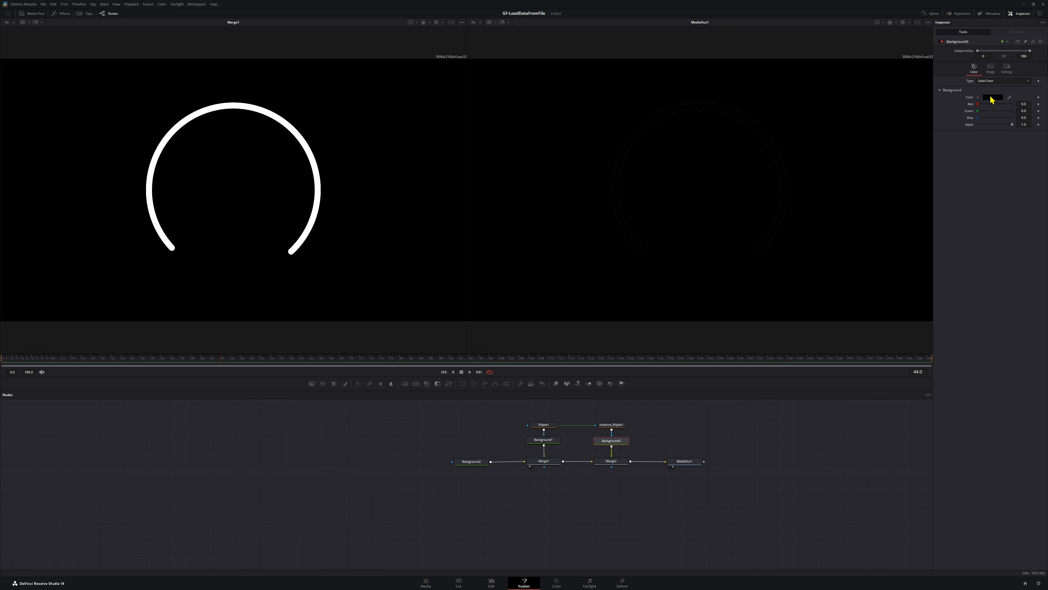
left_click(992, 99)
left_click(459, 272)
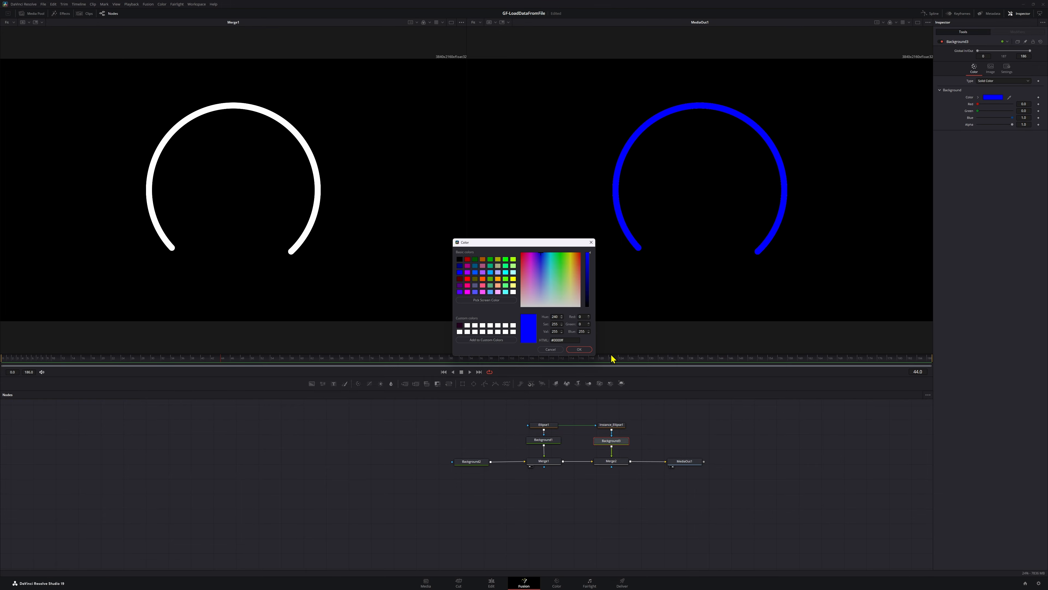
left_click(579, 349)
Rename the instanced ellipse node to CurrentSpeed
right_click(613, 425)
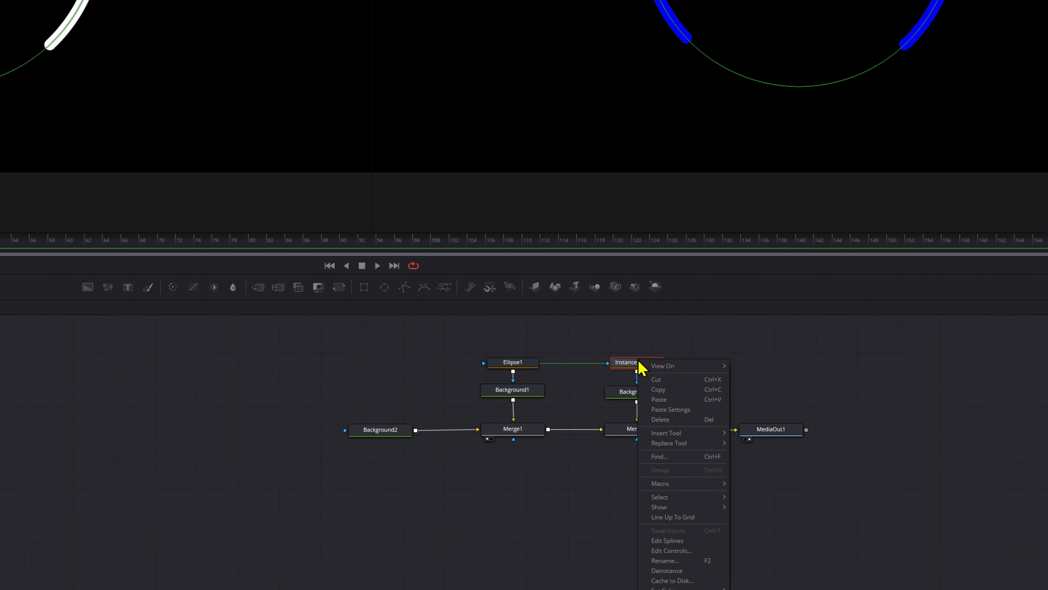
left_click(666, 561)
type("Curr")
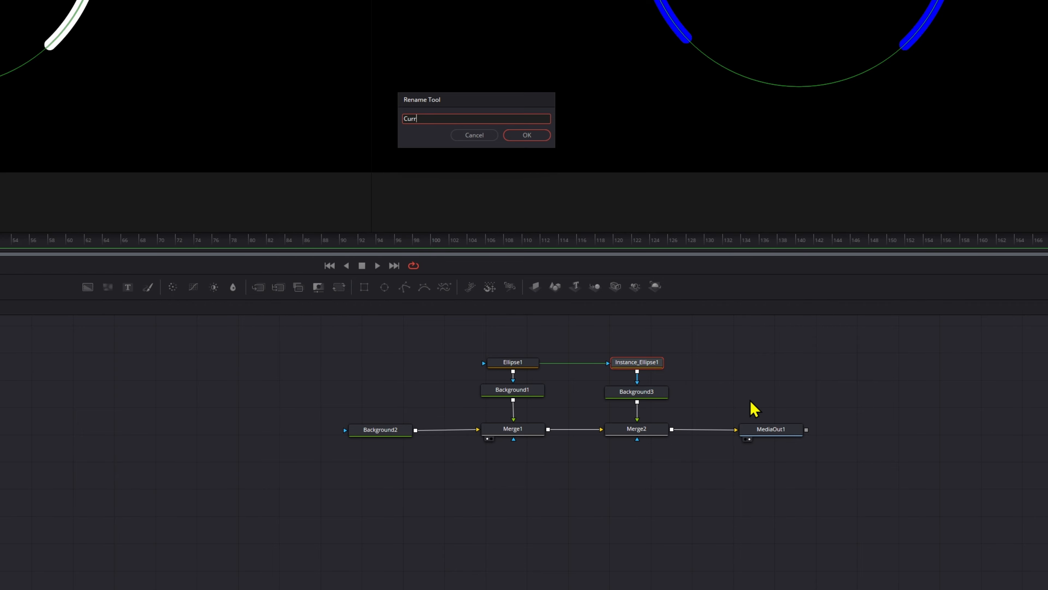
type("entSpeed")
key("Return")
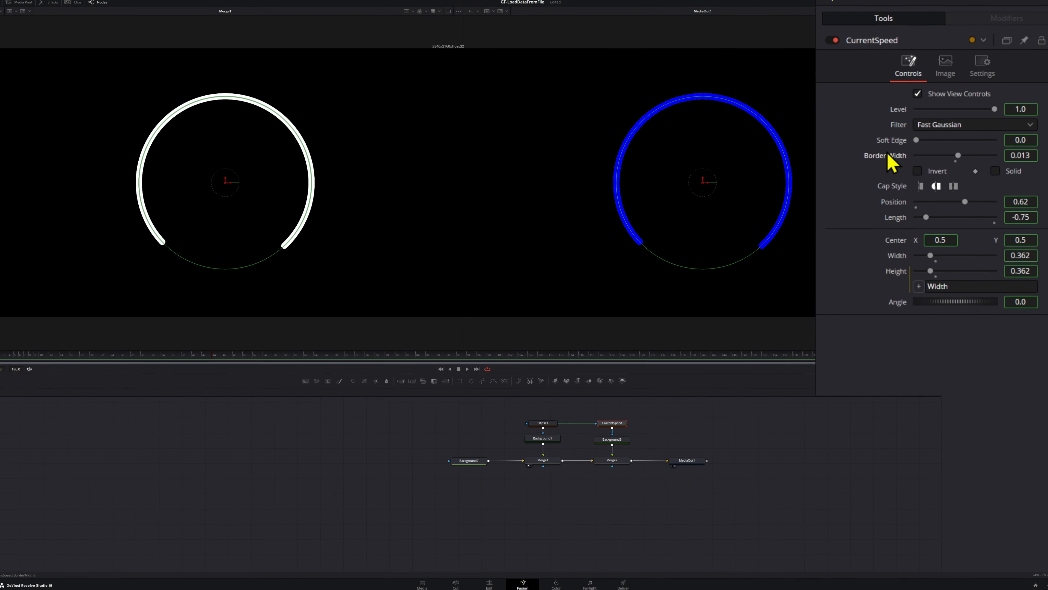
Deinstance CurrentSpeed's Border Width and Length, setting the border to about 0.0258 and the length to about -0.071
right_click(882, 164)
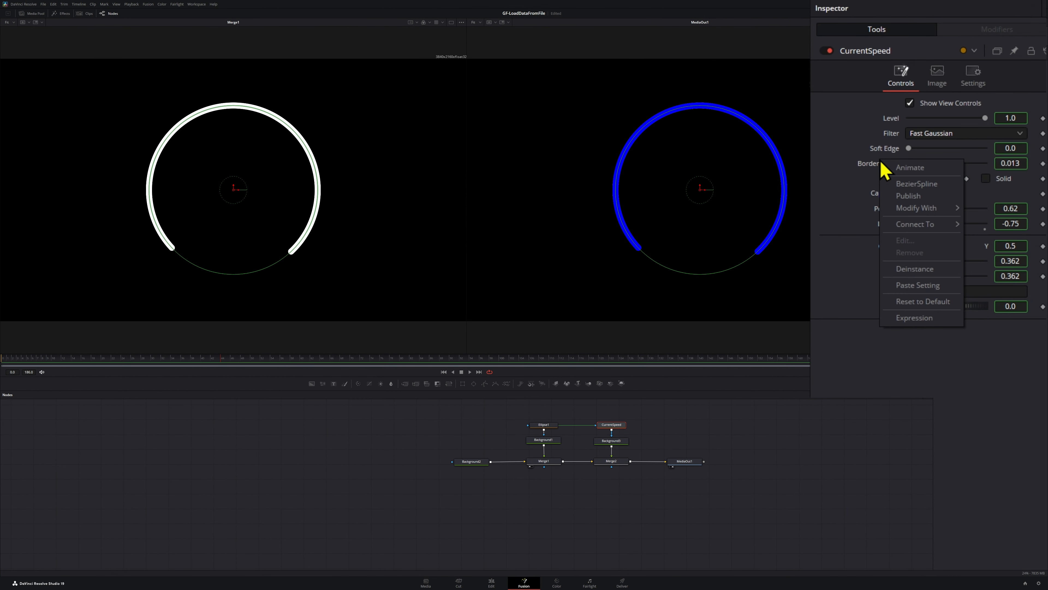
left_click(915, 268)
right_click(886, 231)
left_click(915, 332)
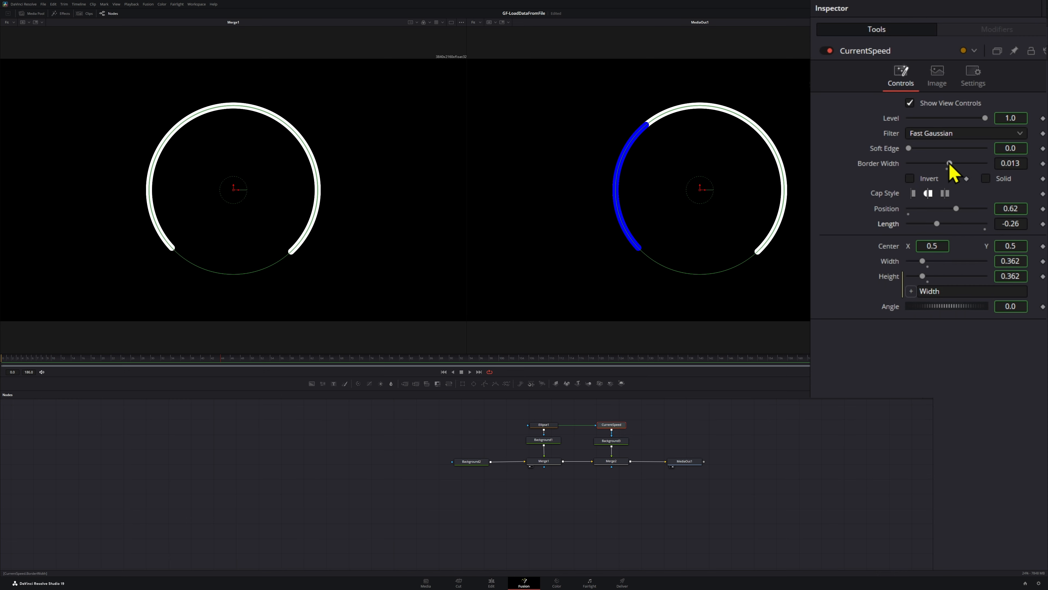
left_click_drag(950, 163, 953, 164)
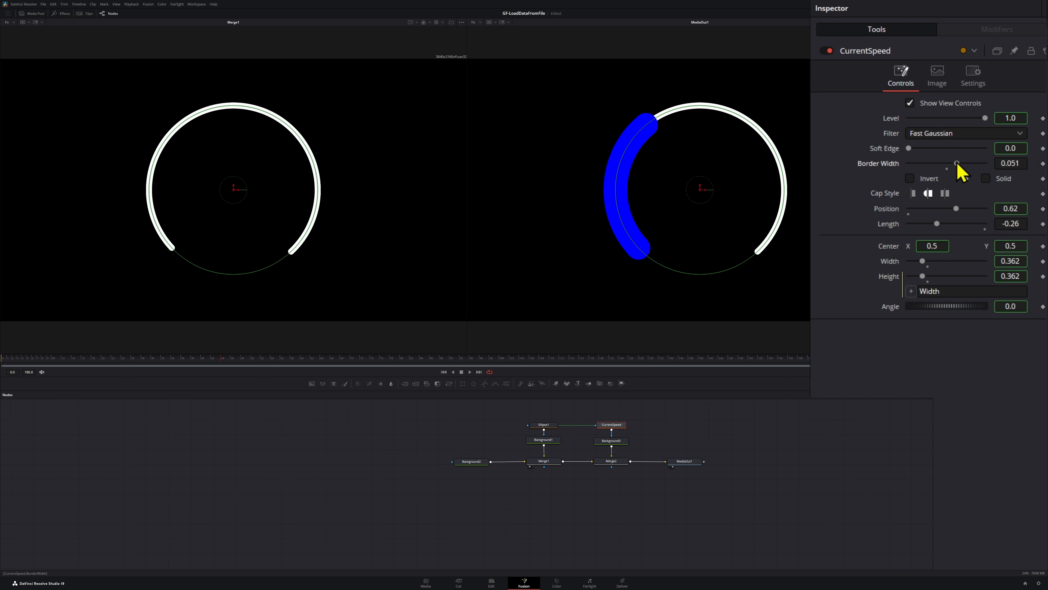
mouse_move(936, 223)
left_mouse_down()
mouse_move(923, 223)
mouse_move(944, 226)
left_mouse_up()
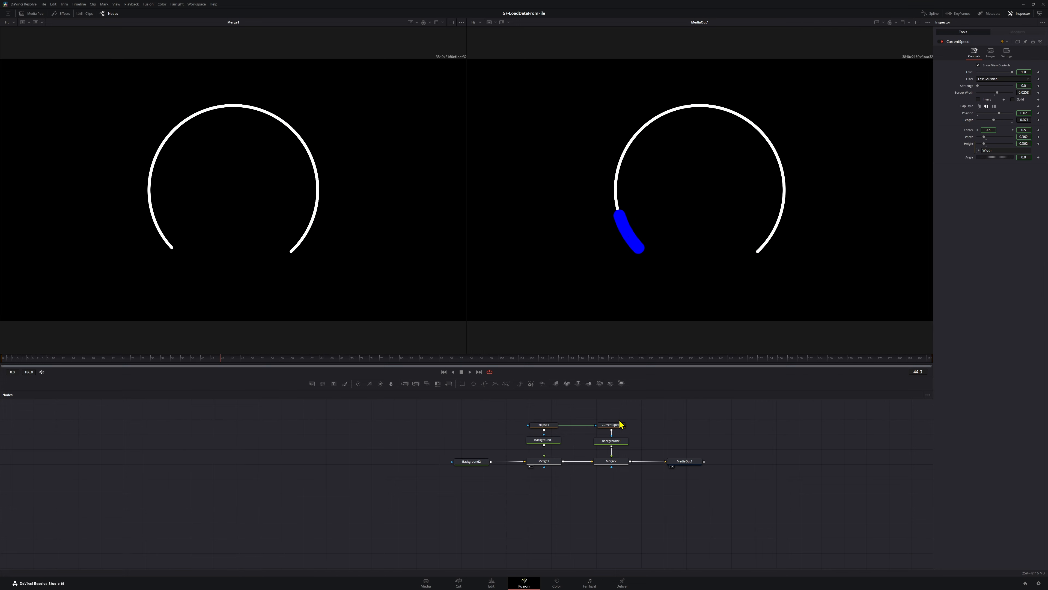
Add a Number control named Percentage to CurrentSpeed's Controls page, using SliderControl with a range of 0 to 100
right_click(608, 426)
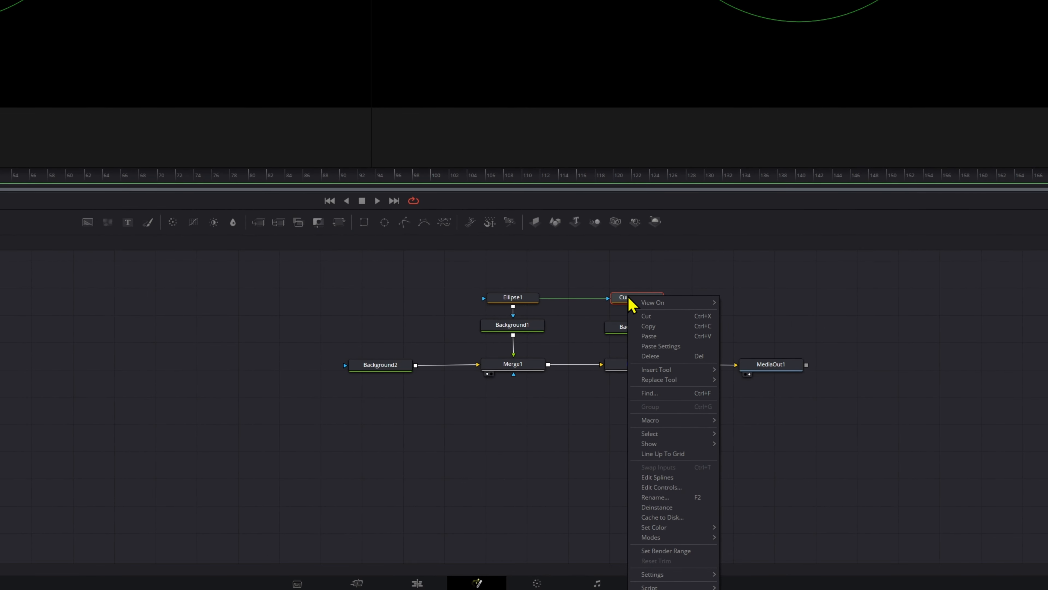
left_click(665, 491)
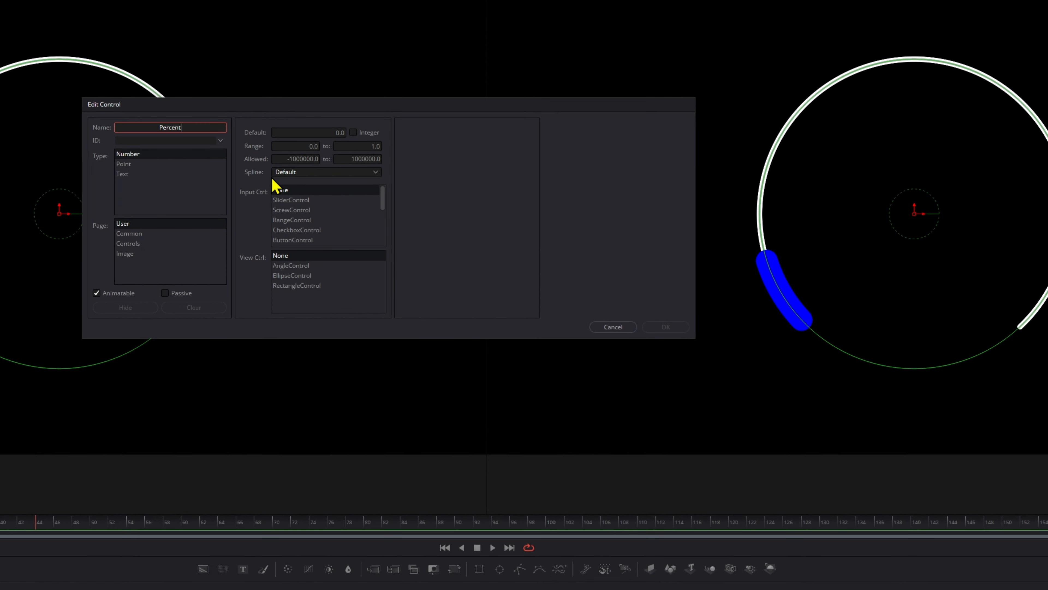
key("Tab")
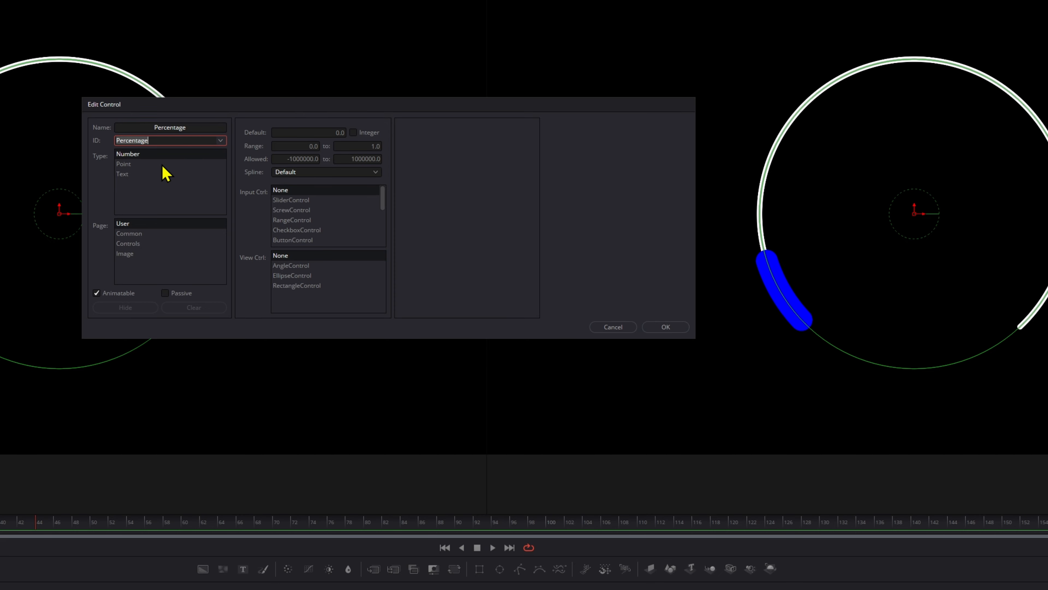
left_click(146, 243)
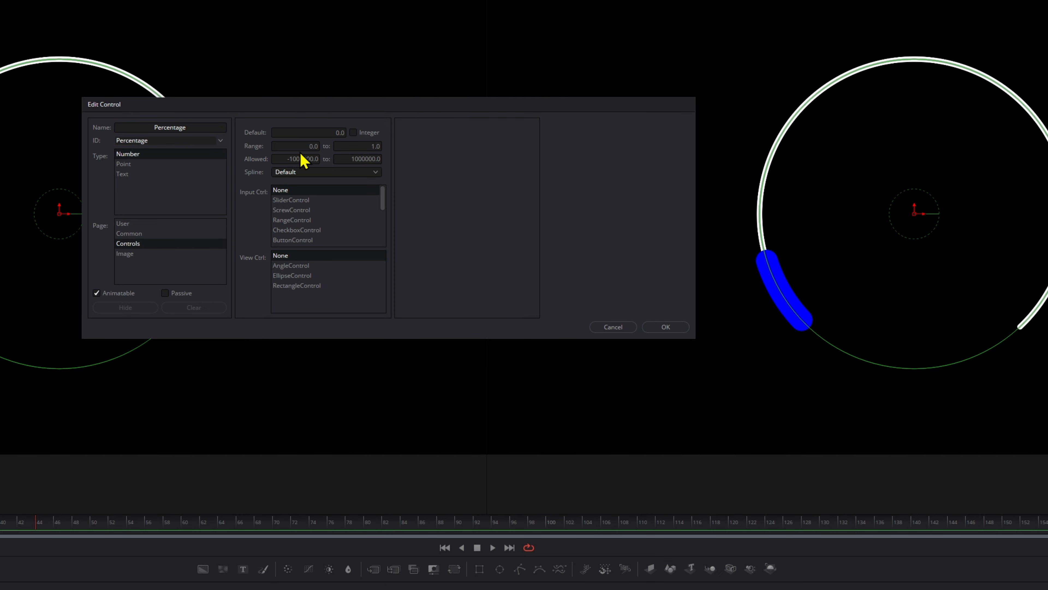
left_click(301, 146)
key("Tab")
type("1")
left_click(309, 200)
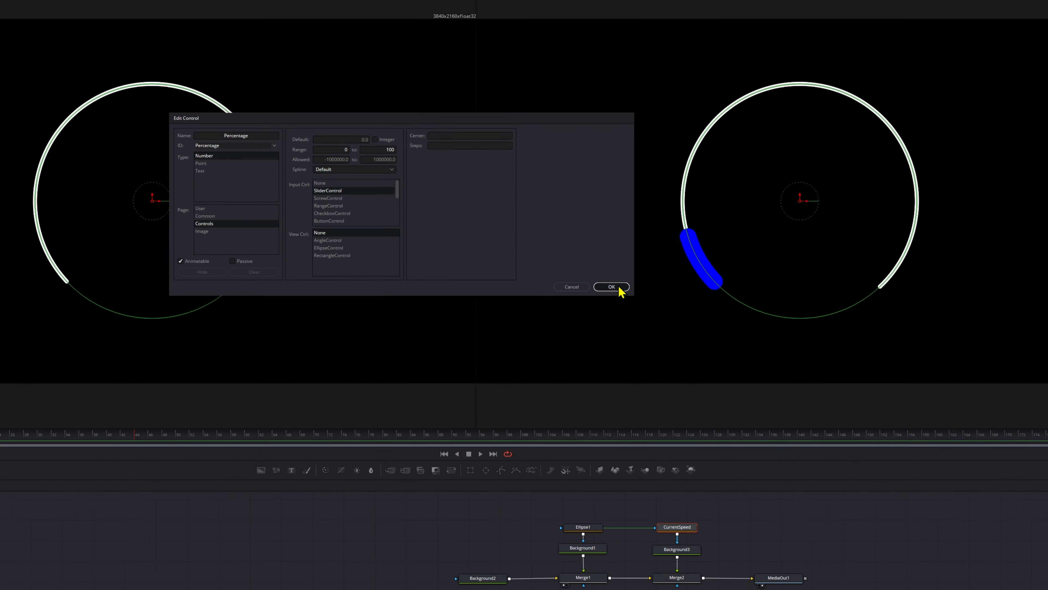
left_click(619, 288)
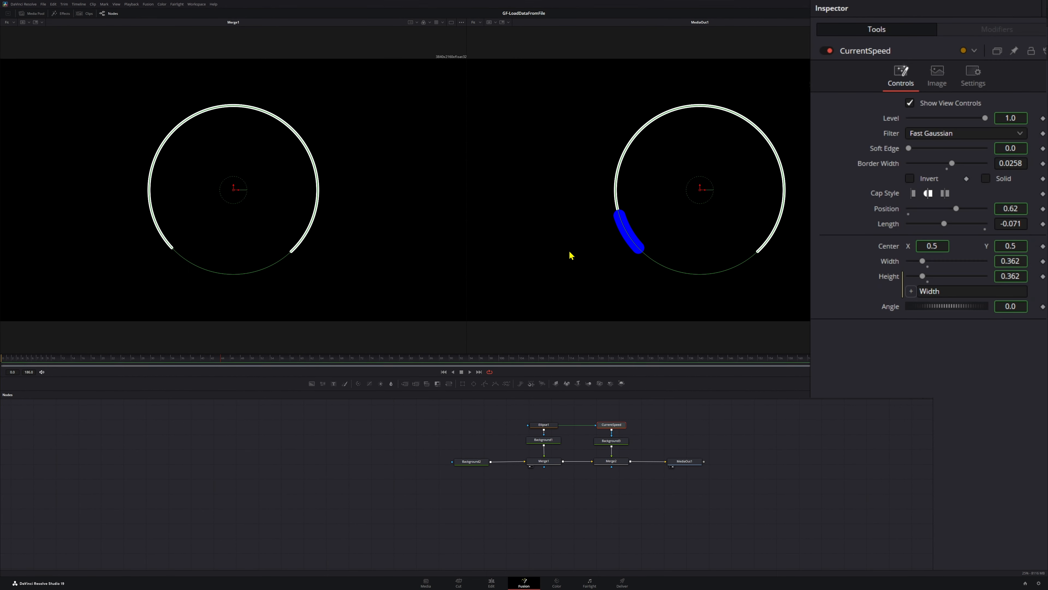